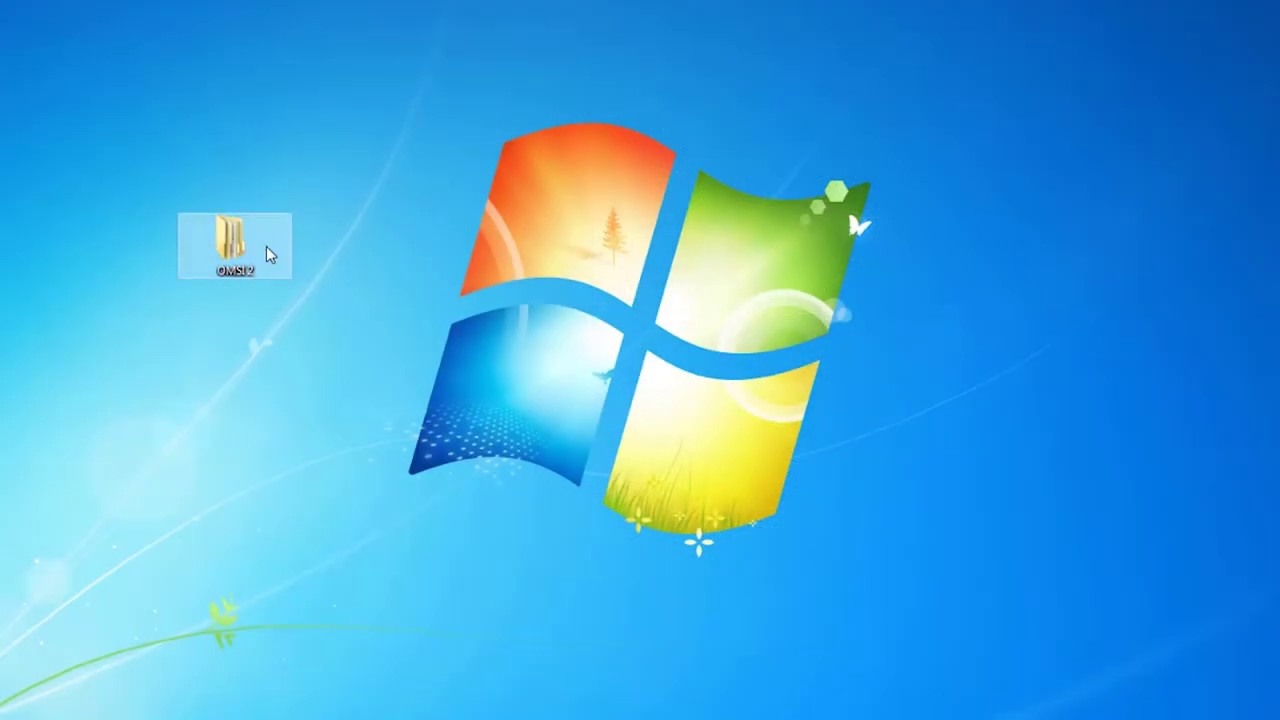
Open the humans text file of the Hamburg109 map inside the OMSI 2 maps folder
double_click(266, 246)
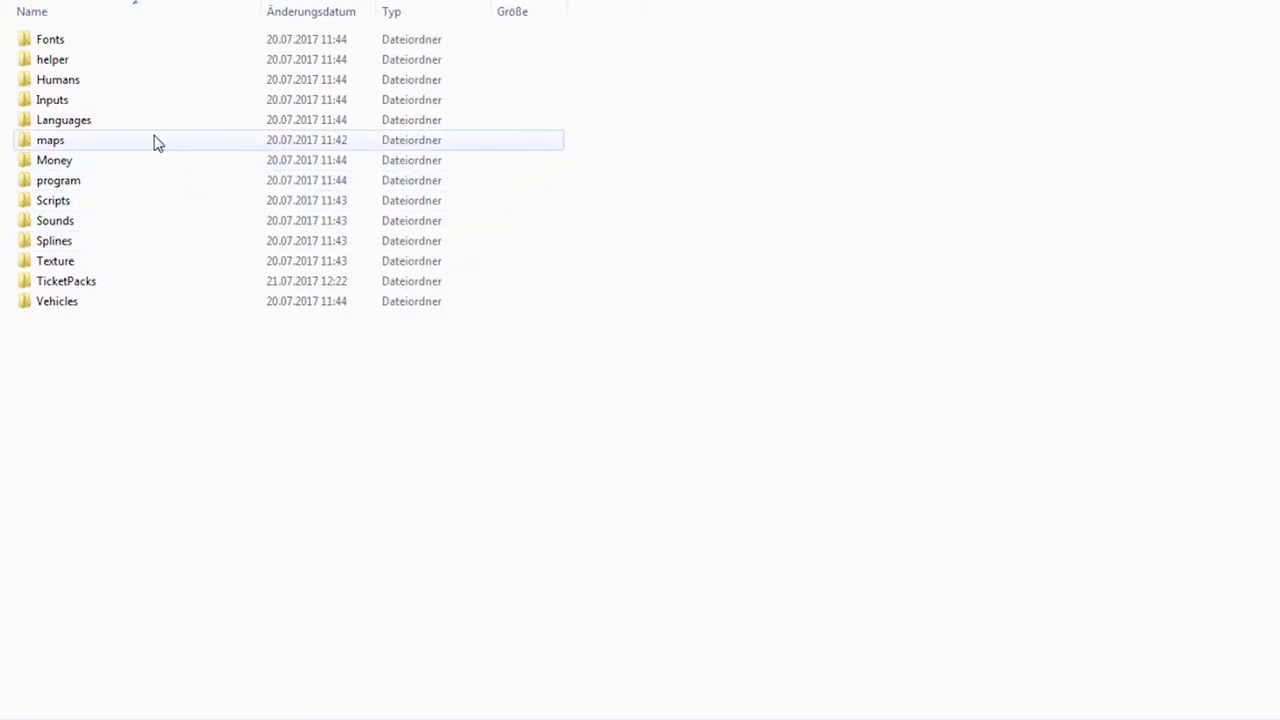
double_click(157, 143)
left_click(78, 65)
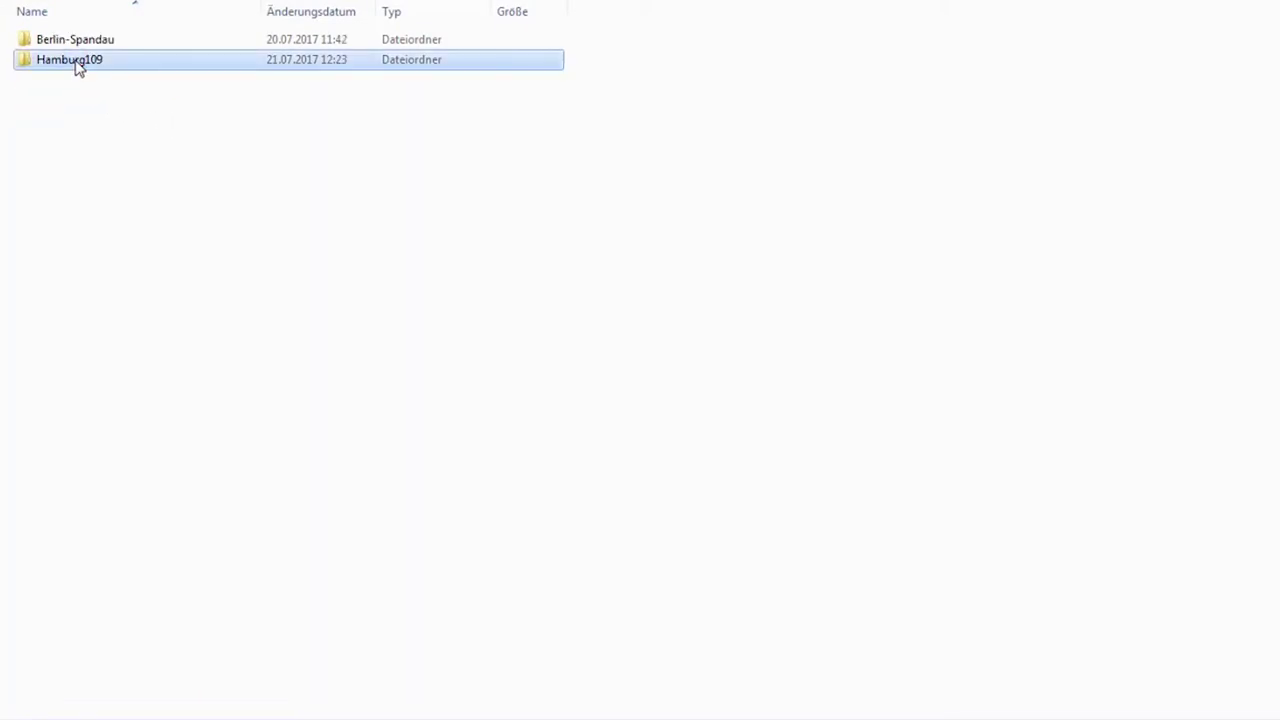
double_click(78, 65)
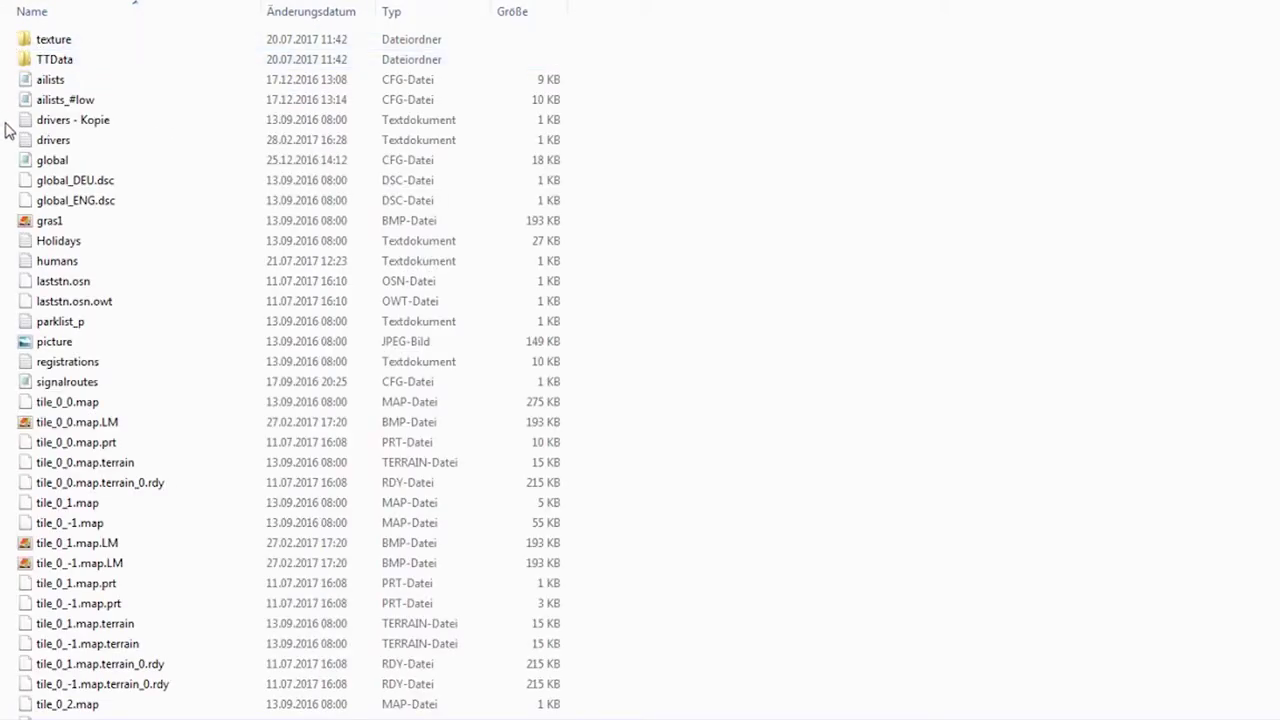
double_click(57, 261)
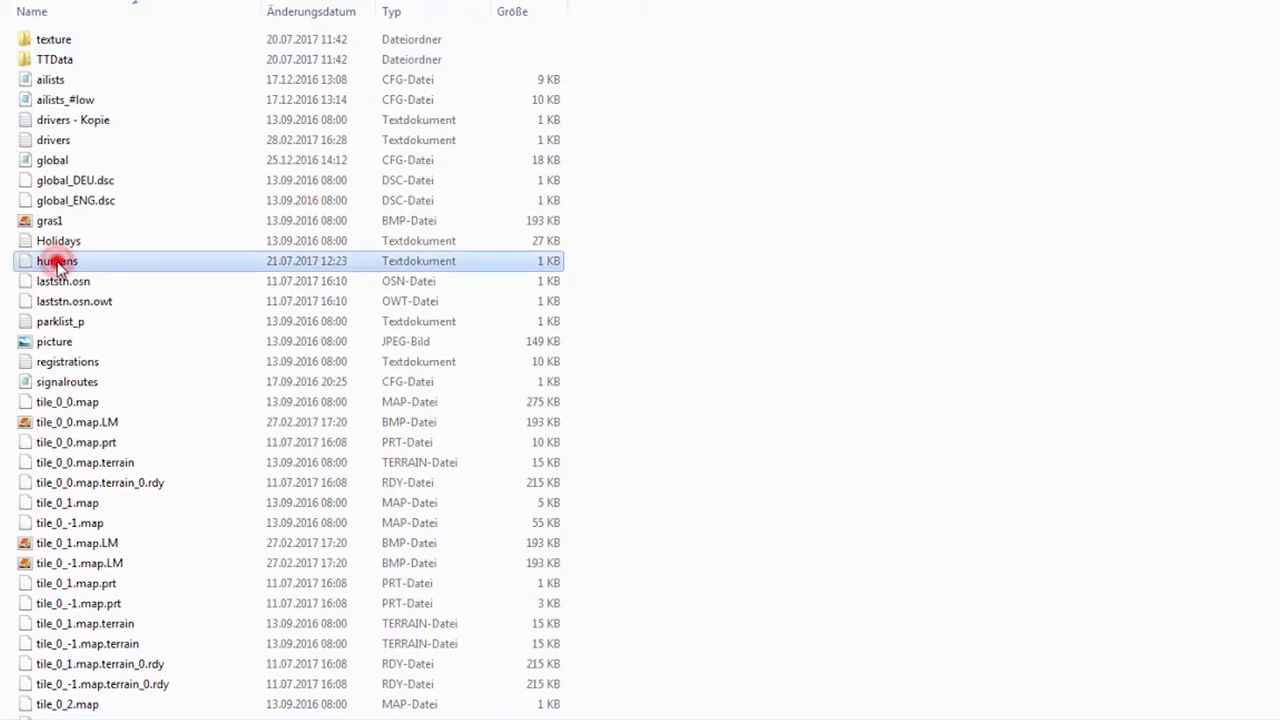
Copy the ten AddOn_DLP-Vol-3_KI-Menschen lines from the PDF manual in Adobe Reader and paste them at the end of the humans file in Editor
key("alt+Tab")
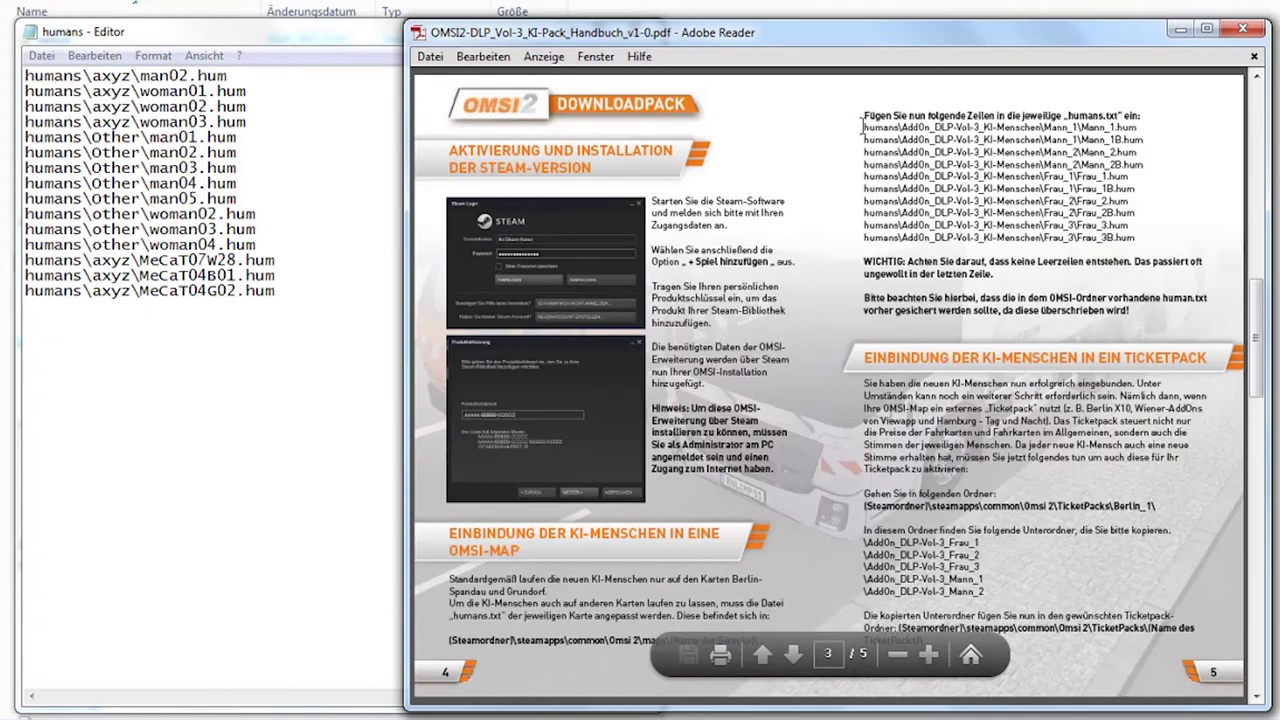
left_click_drag(862, 126, 1139, 238)
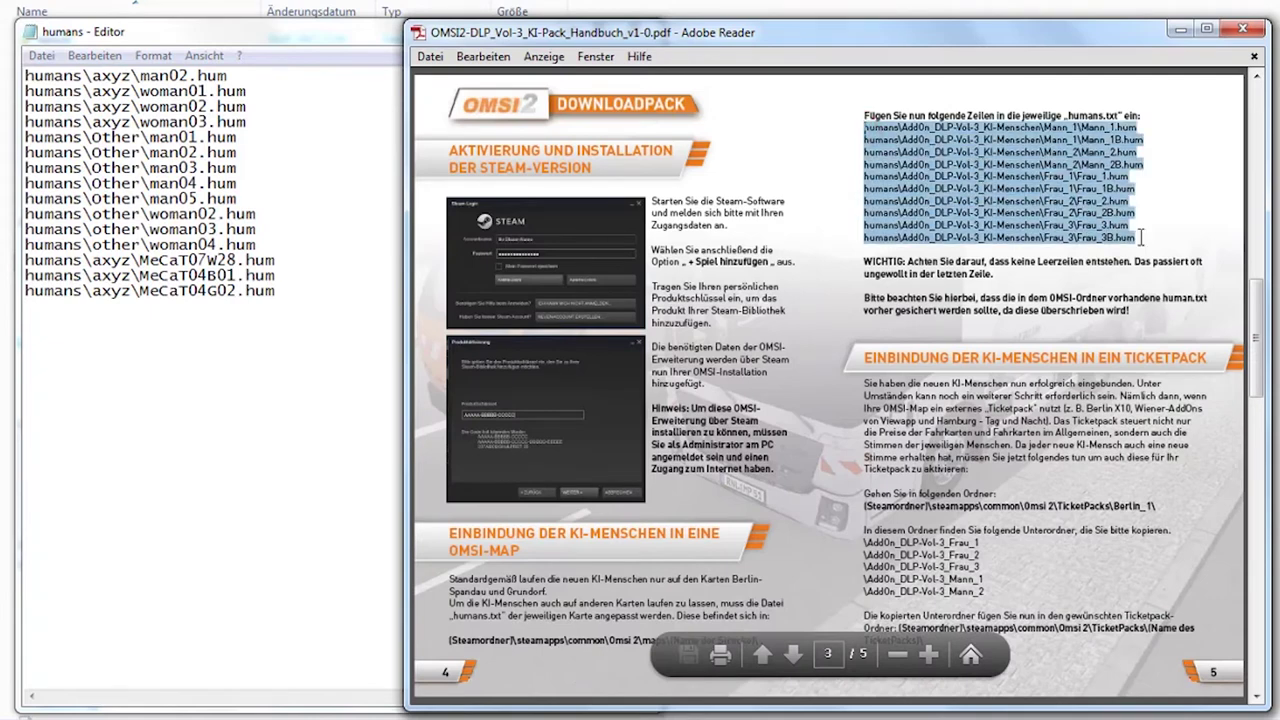
right_click(1066, 230)
left_click(1085, 240)
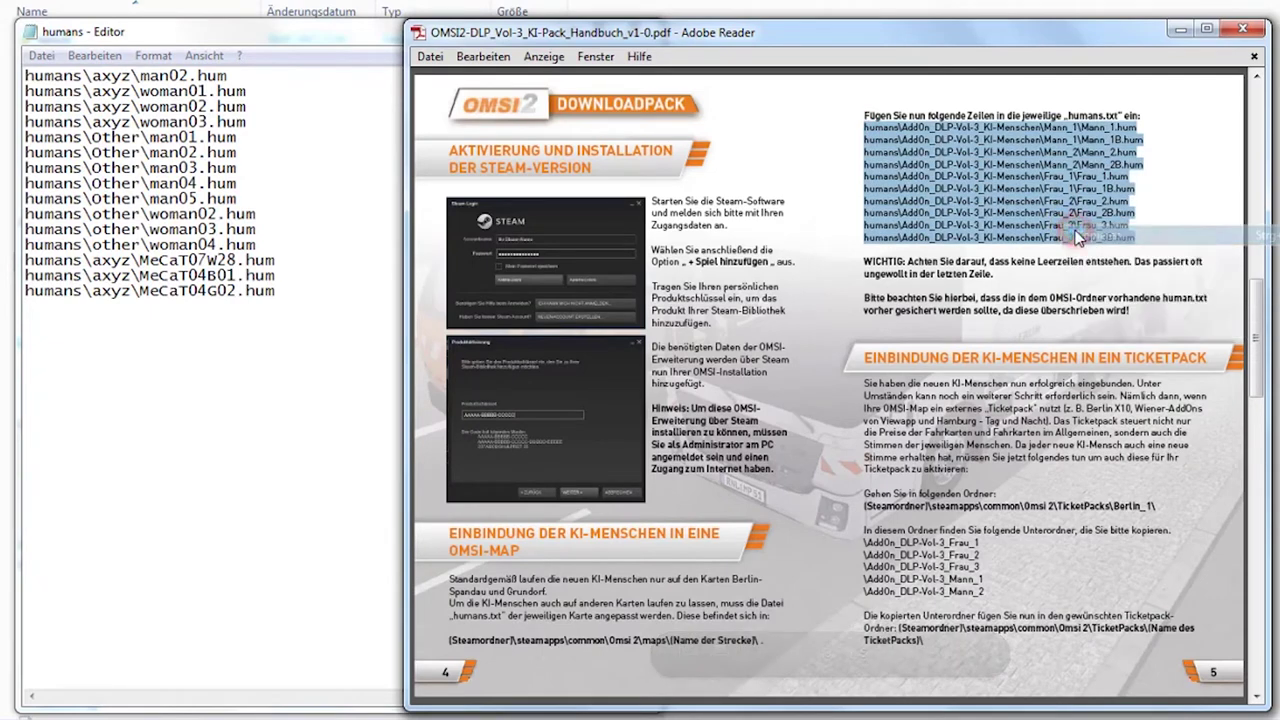
left_click(286, 299)
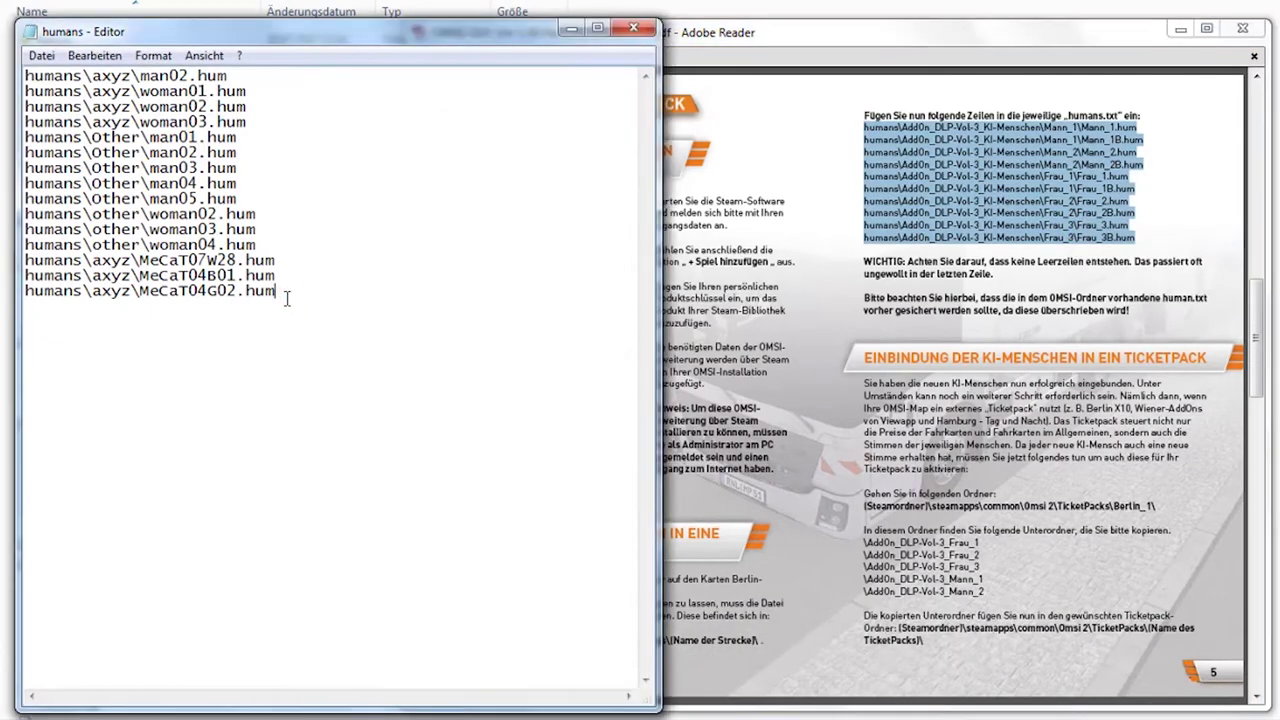
right_click(182, 310)
left_click(215, 392)
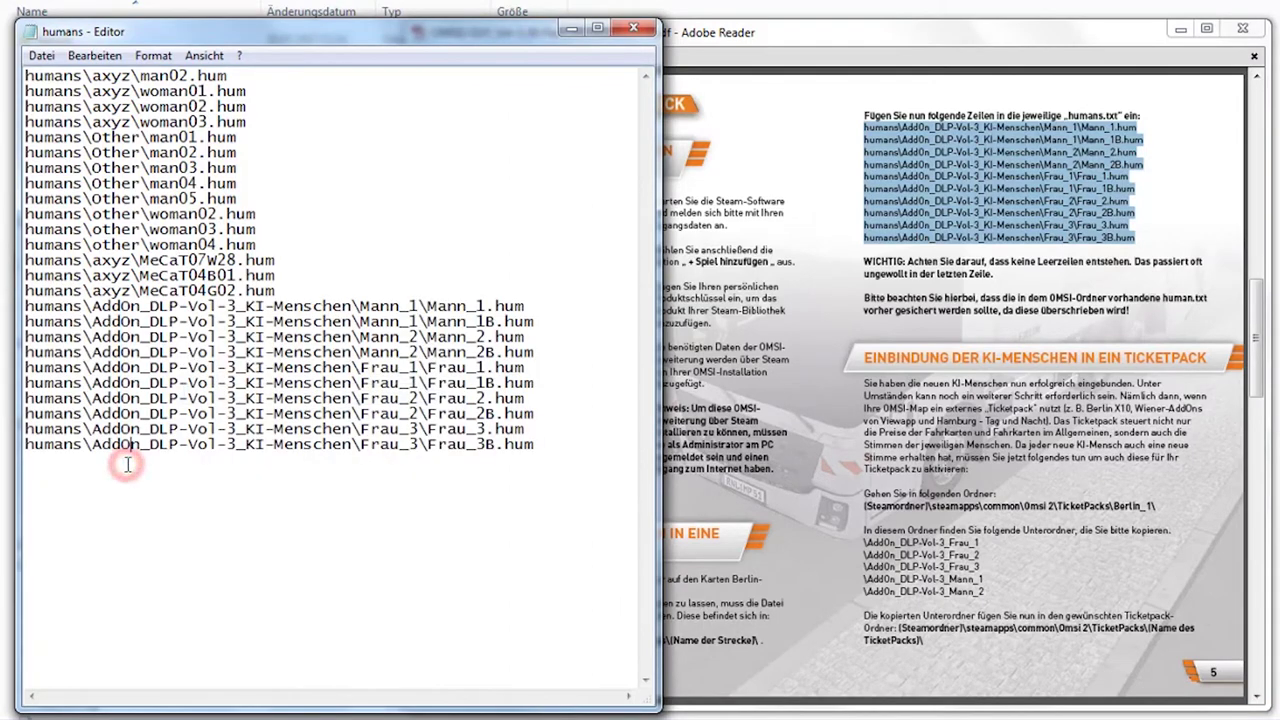
Save the humans file and close it
left_click(40, 56)
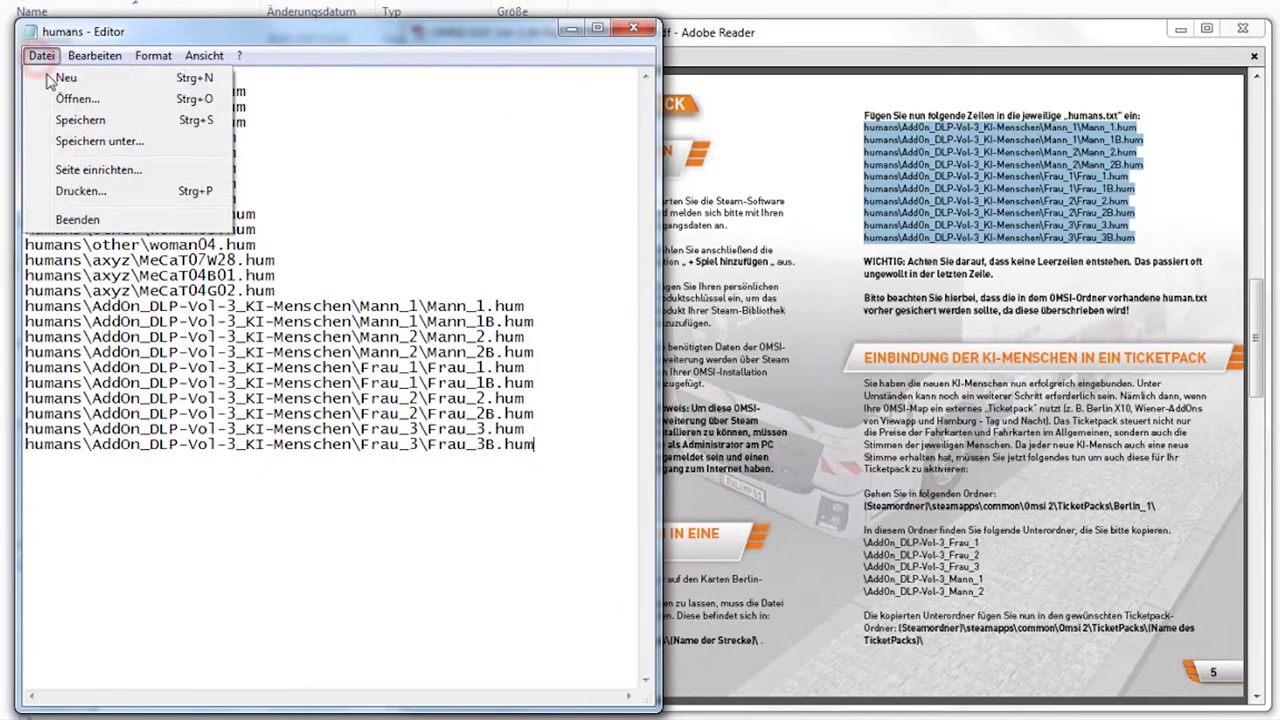
left_click(76, 118)
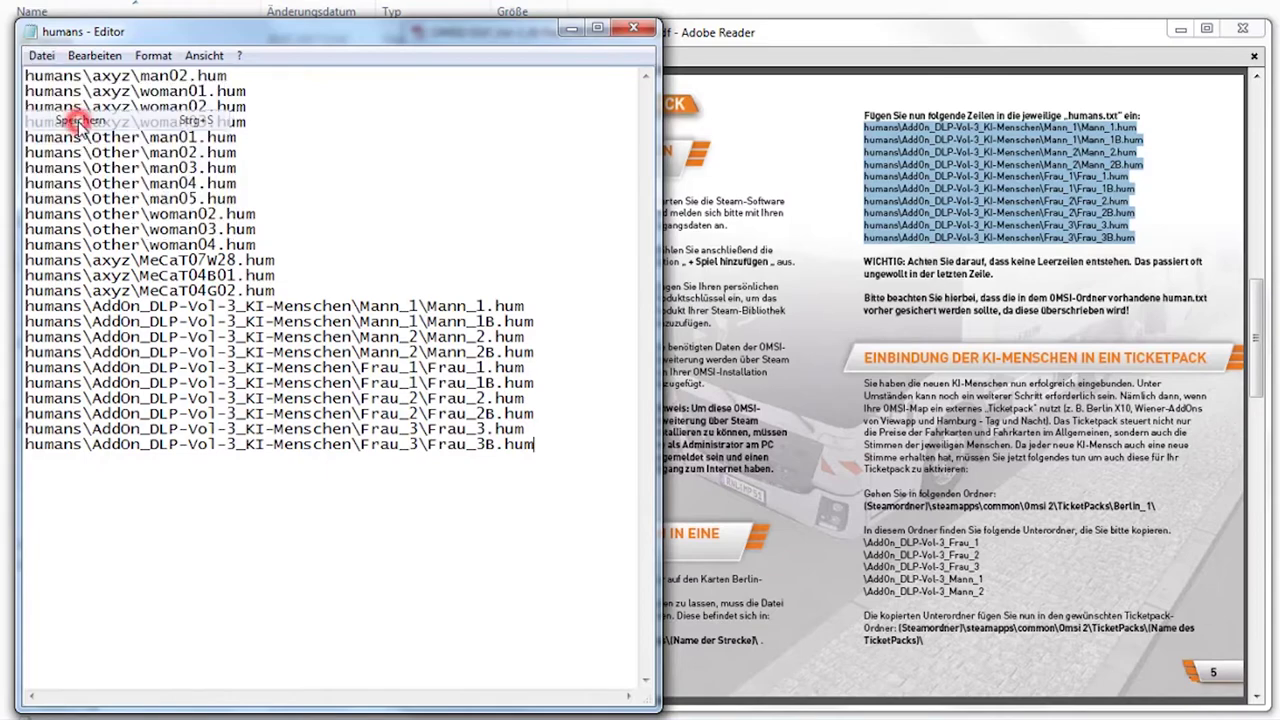
left_click(633, 27)
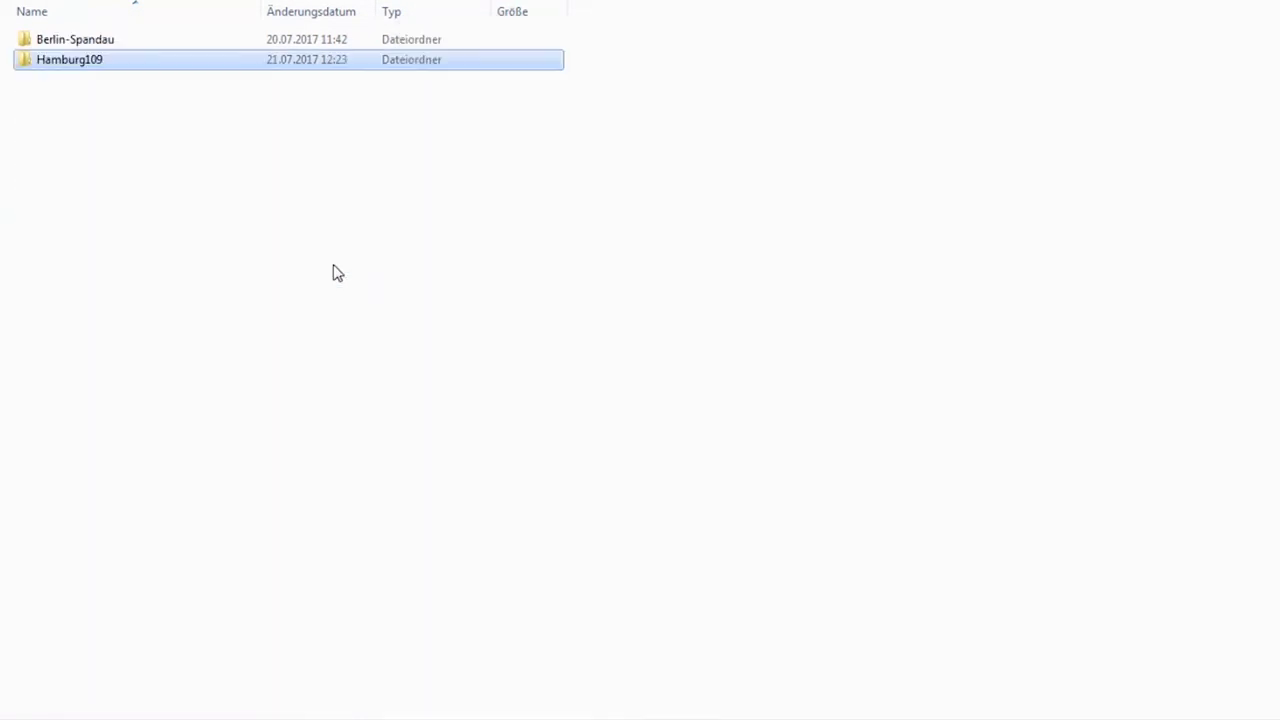
Copy the humans file from the Berlin-Spandau map folder into Hamburg109, replacing the existing file there
left_click(323, 261)
double_click(95, 40)
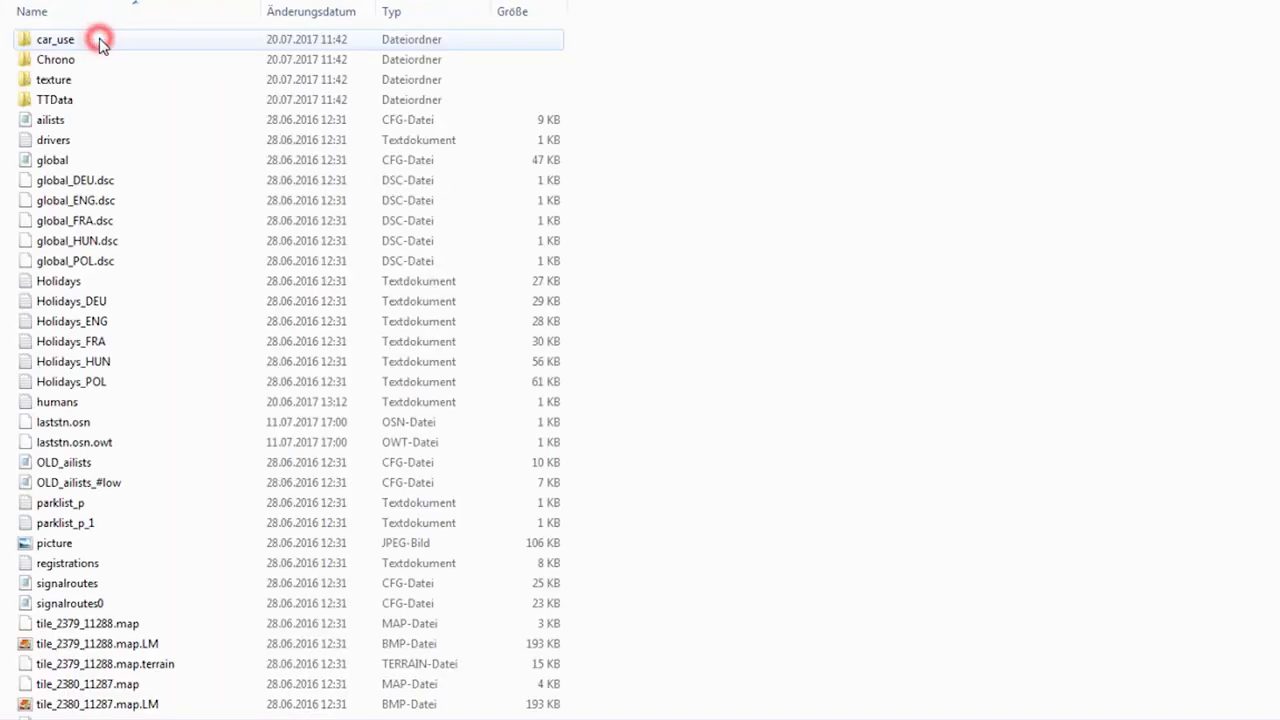
right_click(76, 402)
left_click(128, 284)
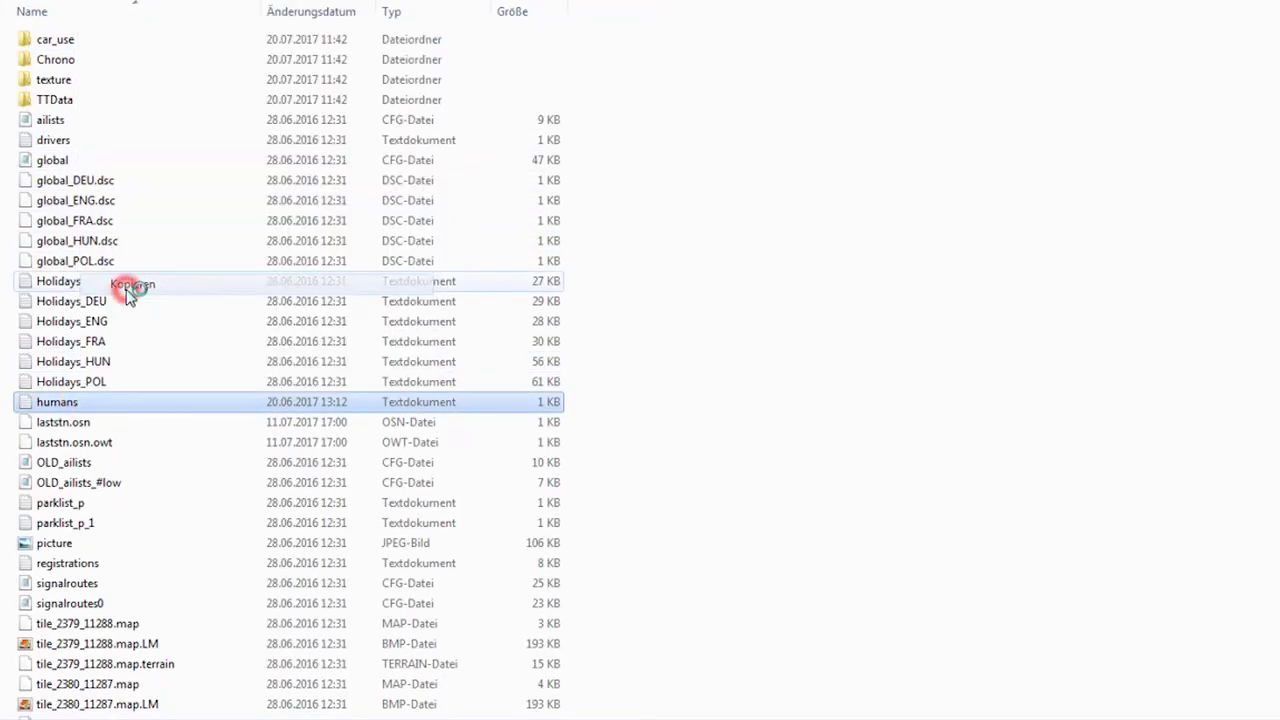
key("BackSpace")
double_click(78, 60)
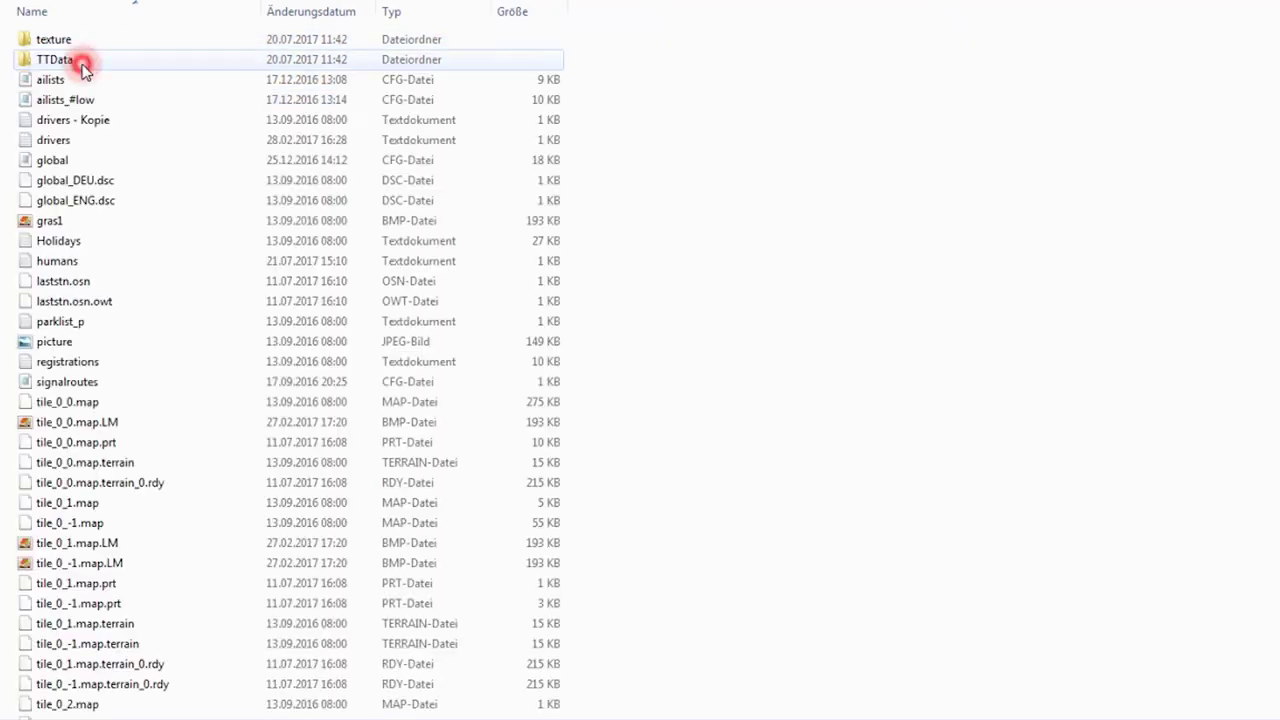
right_click(678, 270)
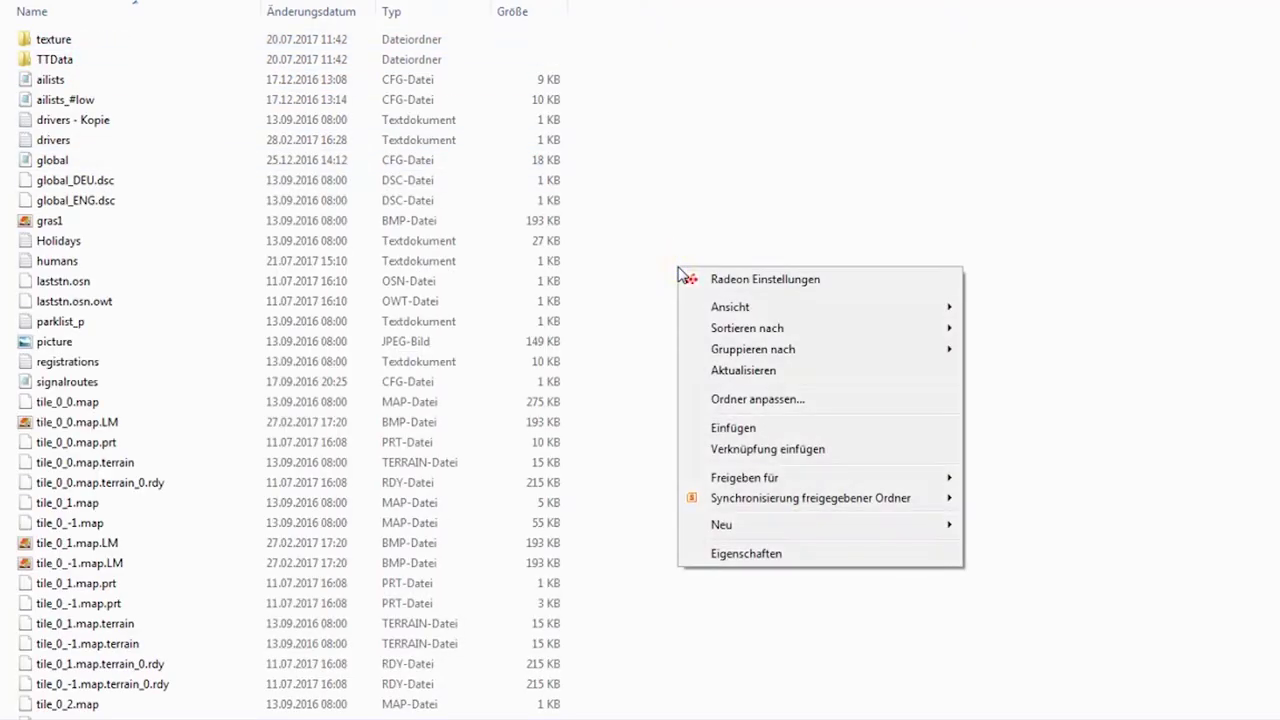
left_click(750, 430)
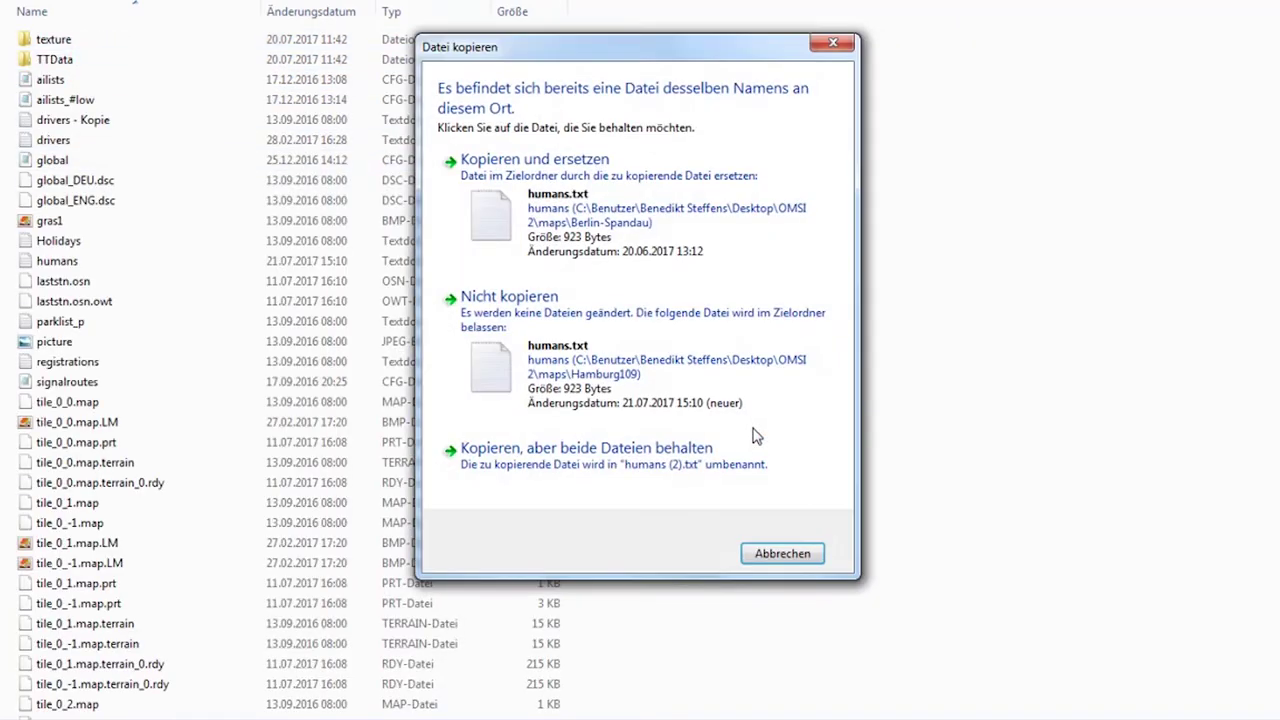
left_click(612, 222)
Open the Berlin_1 folder in TicketPacks and check the PDF manual for the subfolders that need copying
left_click(692, 262)
key("alt+Up")
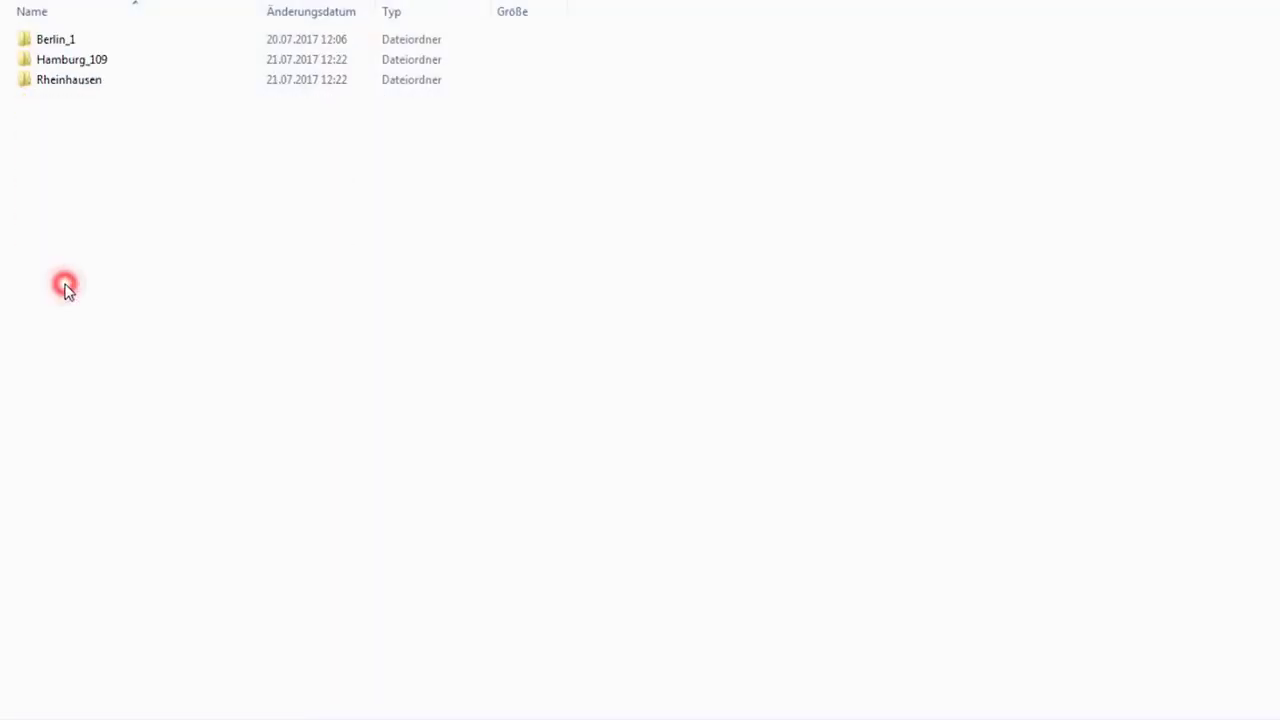
double_click(118, 48)
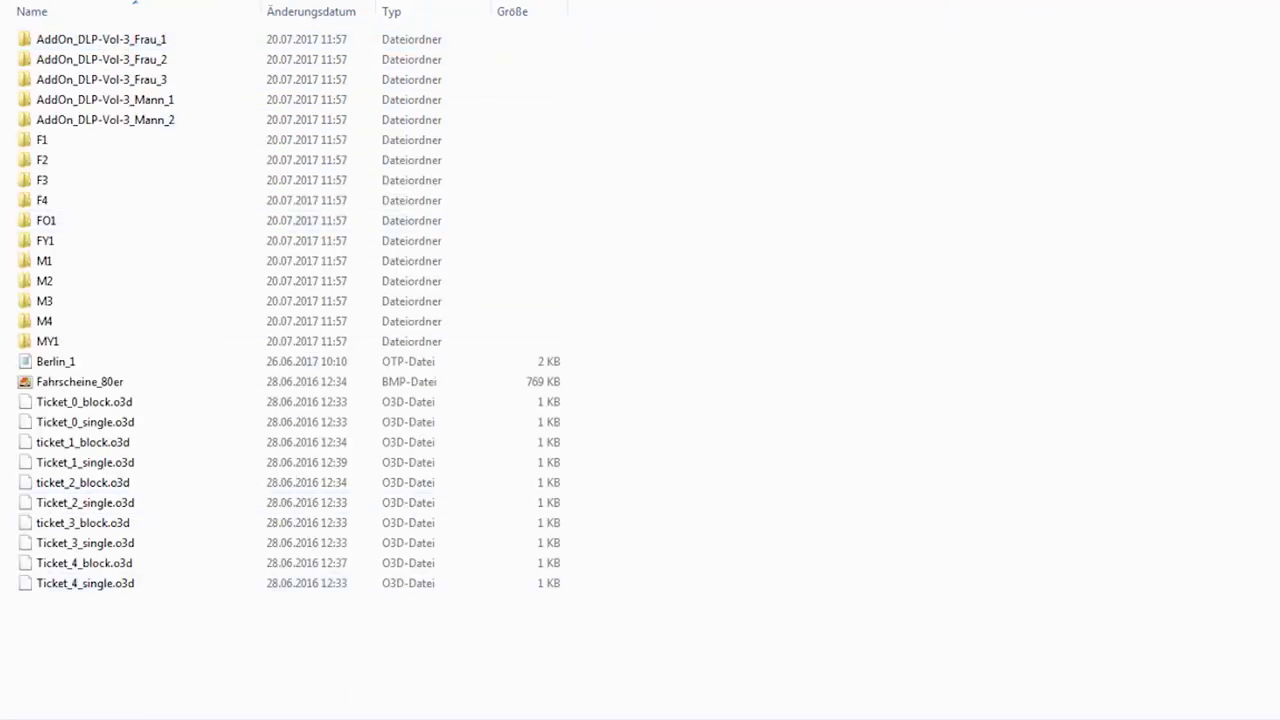
key("alt+Tab")
left_click(858, 532)
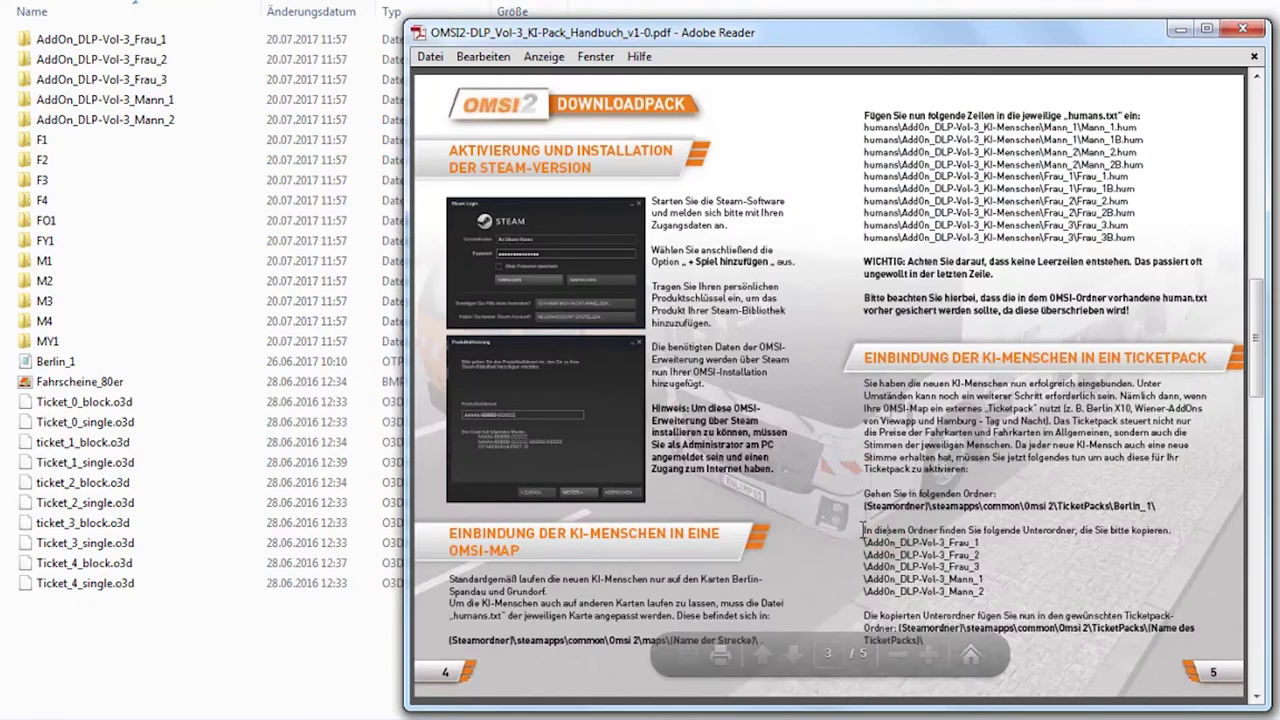
left_click_drag(863, 530, 1137, 522)
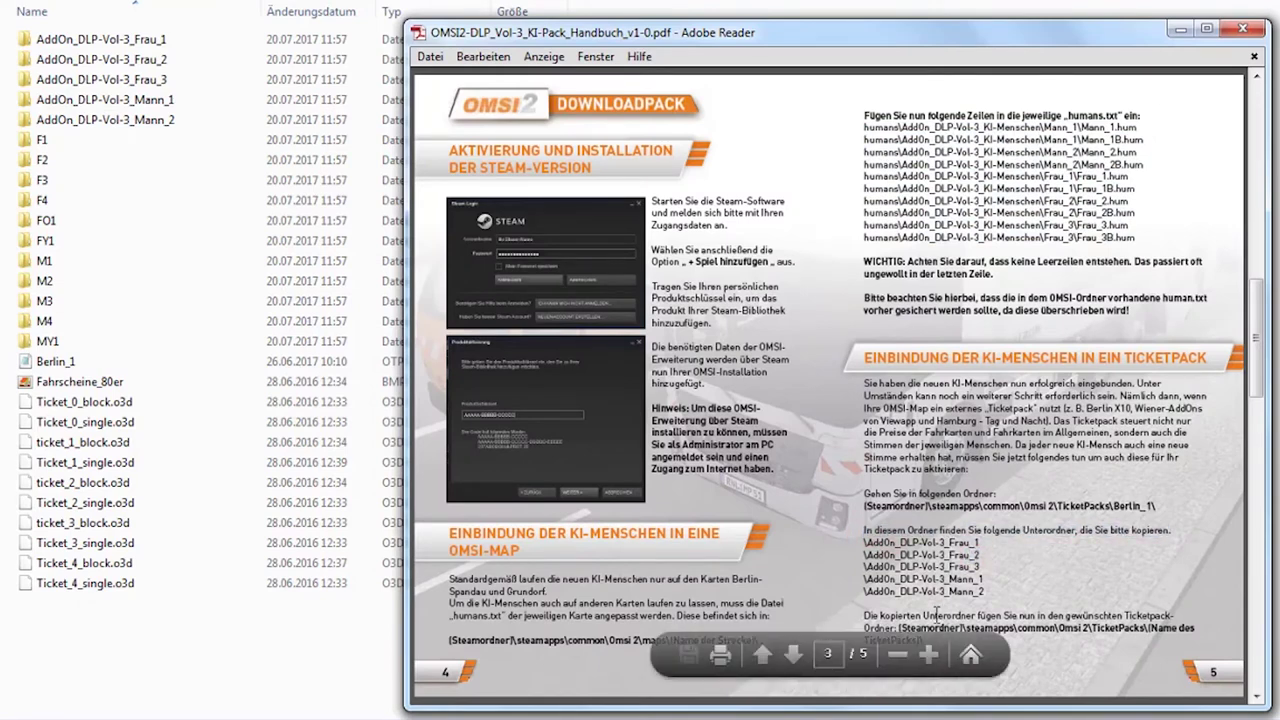
Copy the AddOn_DLP-Vol-3 folders Frau_1, Frau_2, Frau_3, Mann_1 and Mann_2 from Berlin_1 into the Hamburg_109 ticket pack
left_click(12, 40)
left_click_drag(16, 46, 93, 128)
right_click(91, 121)
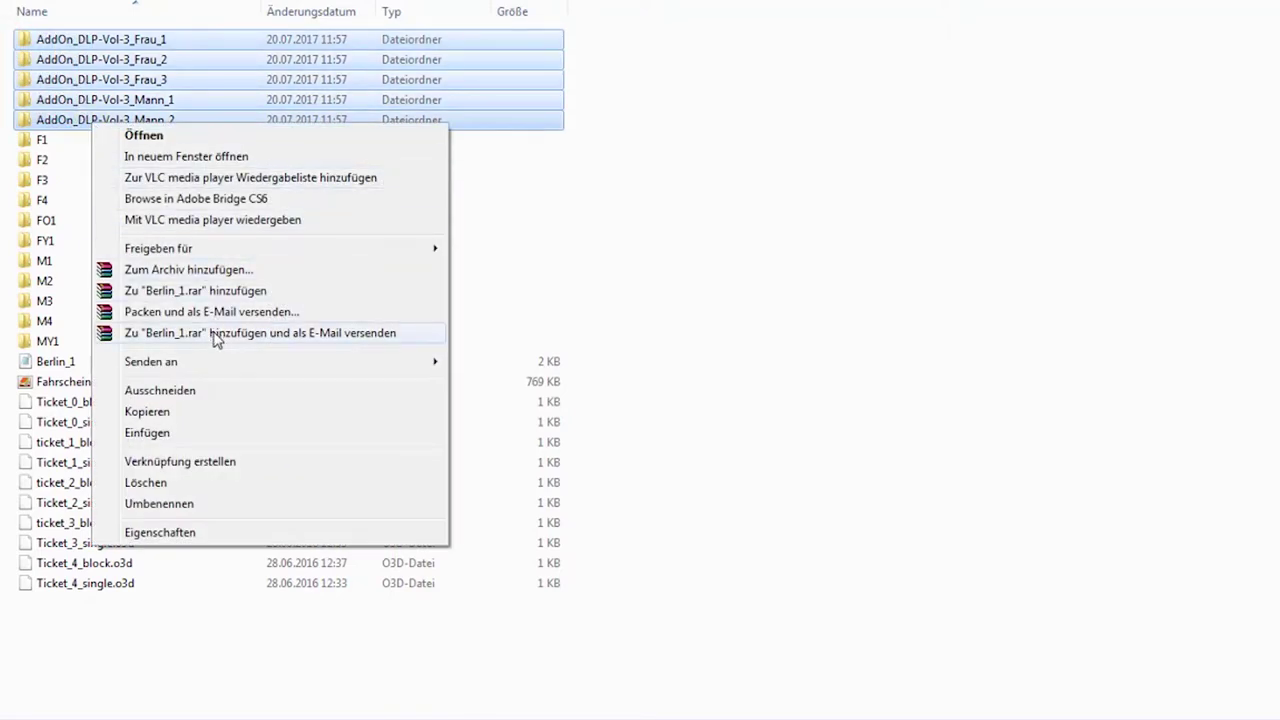
left_click(189, 412)
key("BackSpace")
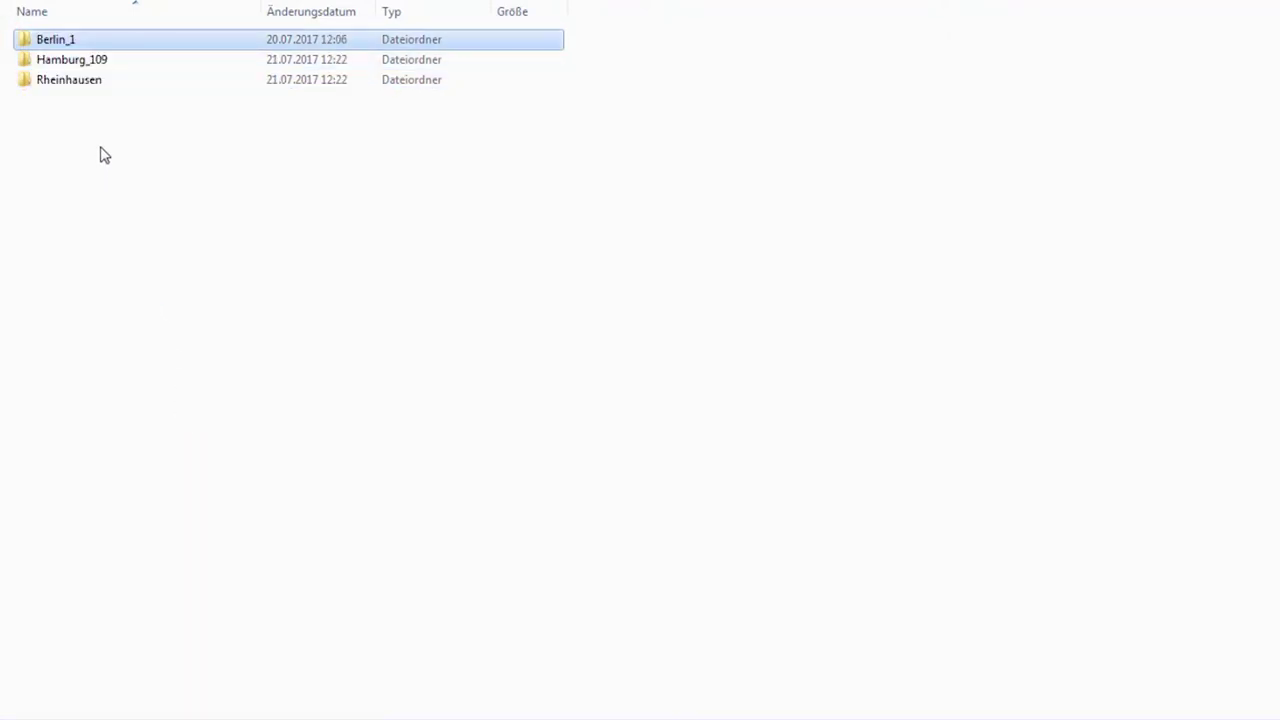
double_click(94, 60)
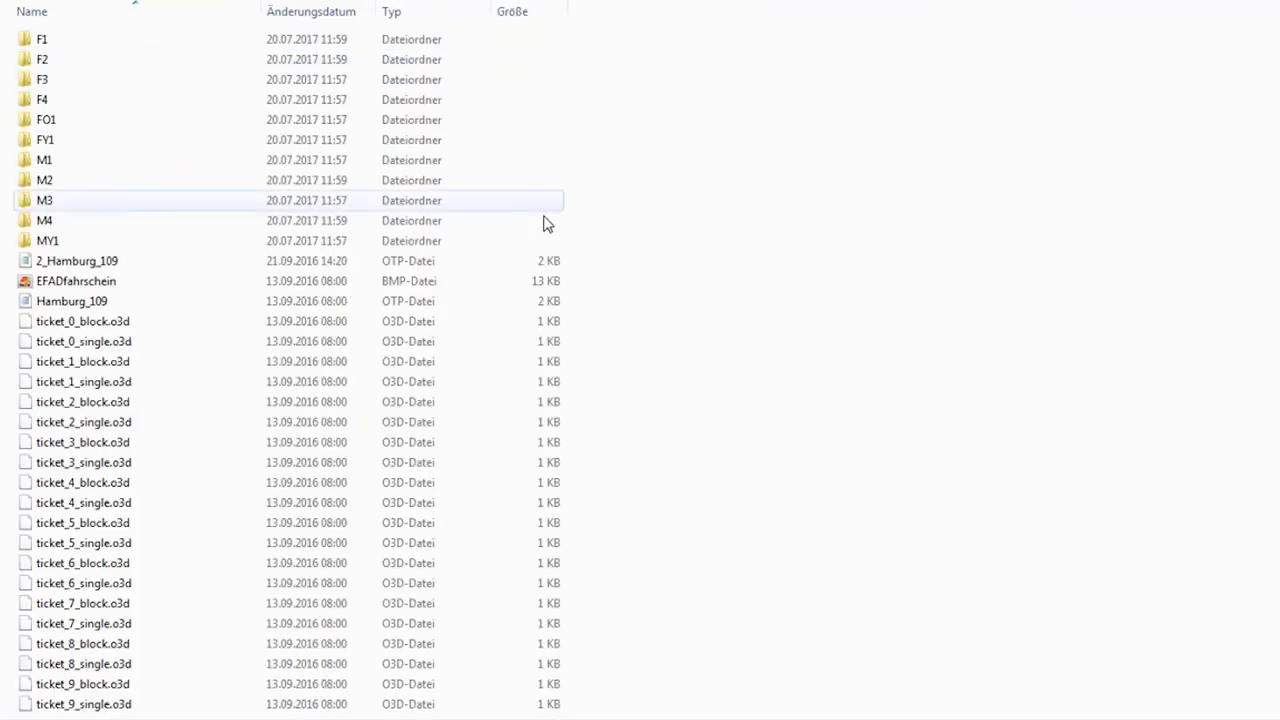
right_click(600, 222)
left_click(689, 383)
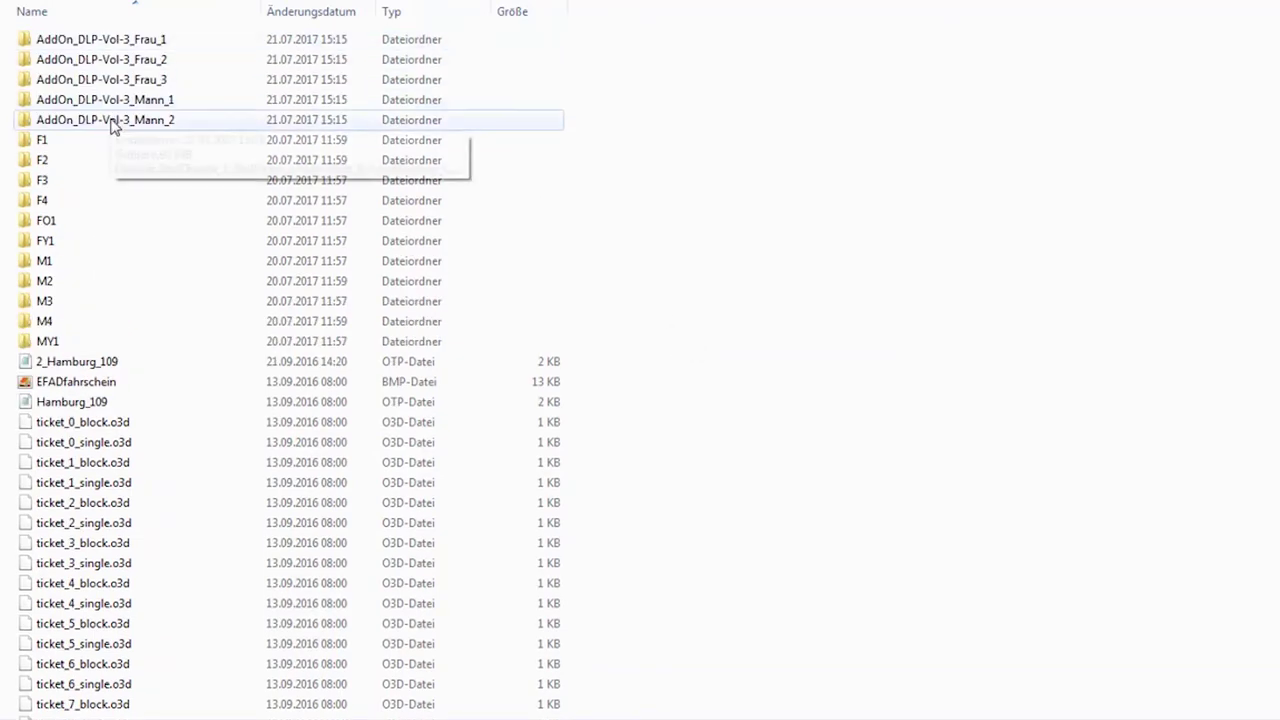
Open the Rheinhausen ticket pack's OTP file and examine its [voicepath] entry and map name
key("BackSpace")
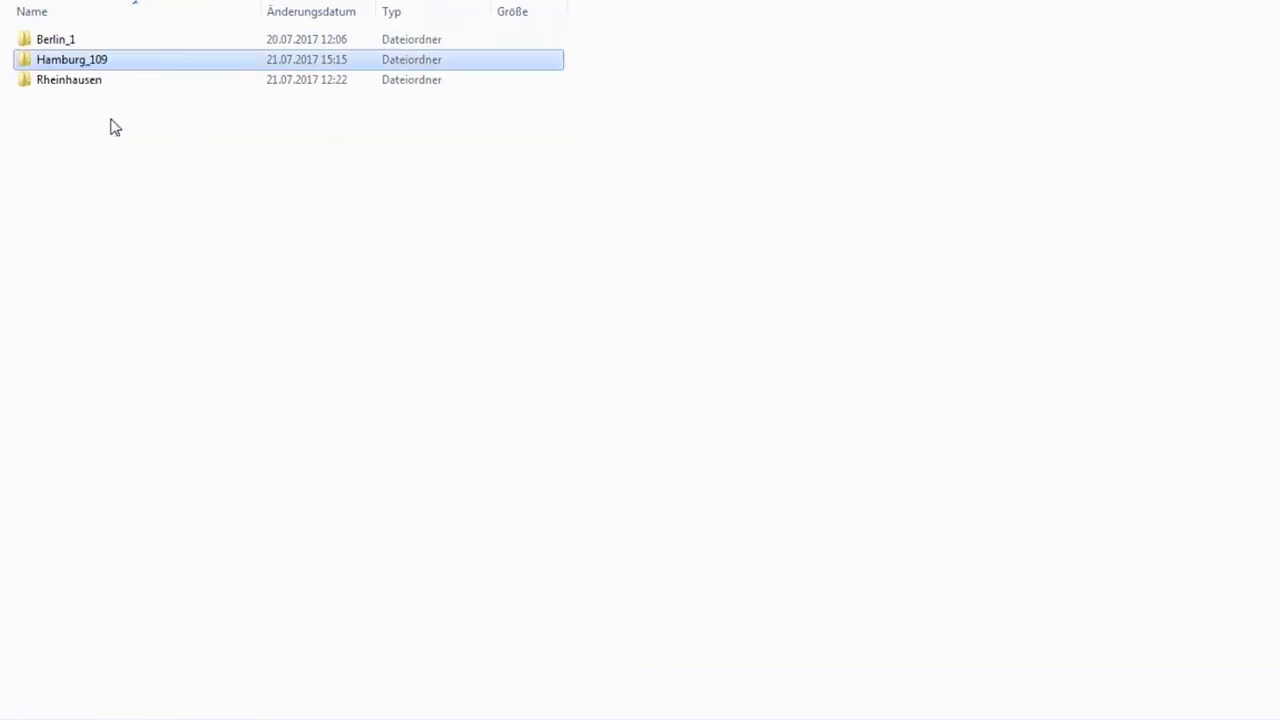
left_click(113, 127)
double_click(102, 82)
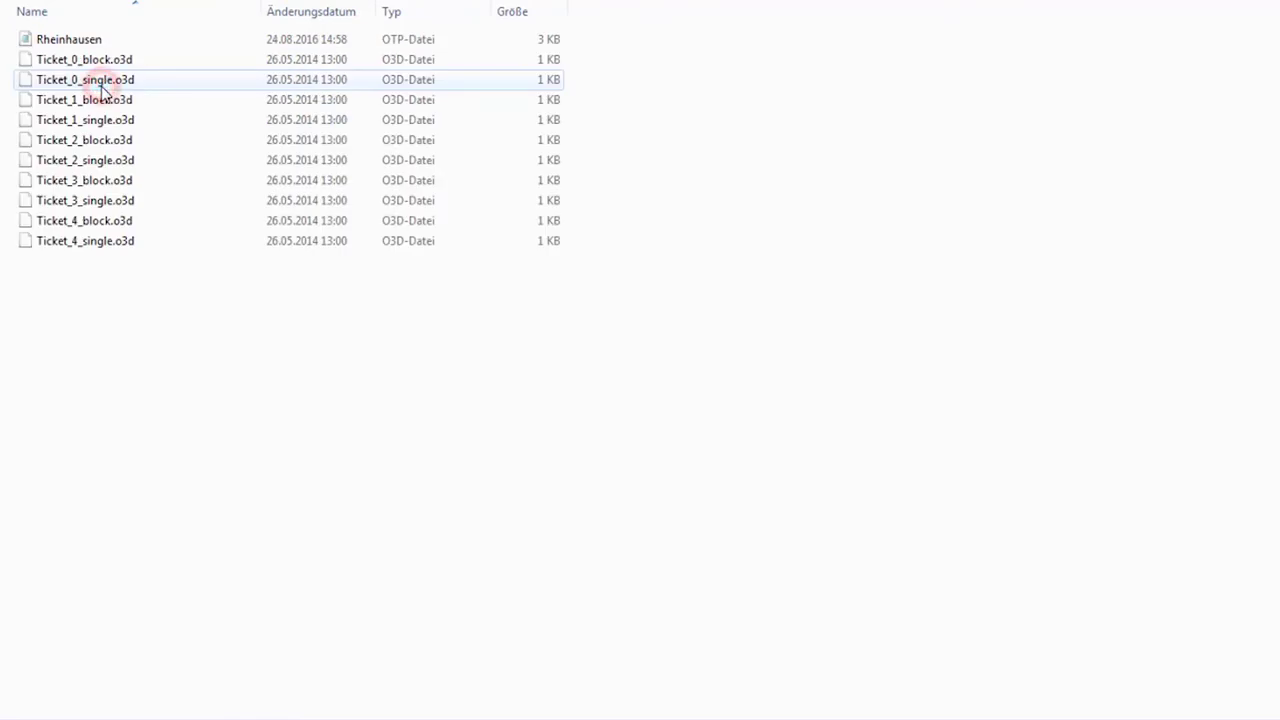
double_click(42, 42)
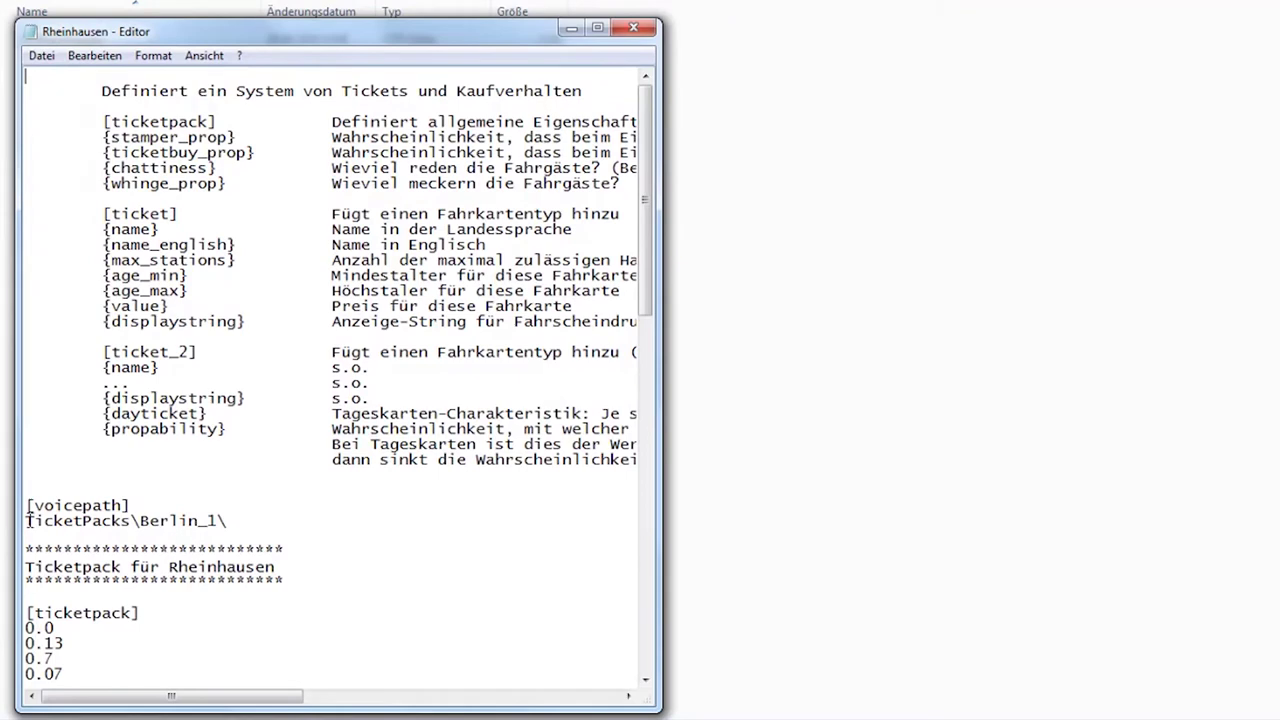
left_click_drag(27, 520, 243, 521)
left_click_drag(35, 507, 135, 507)
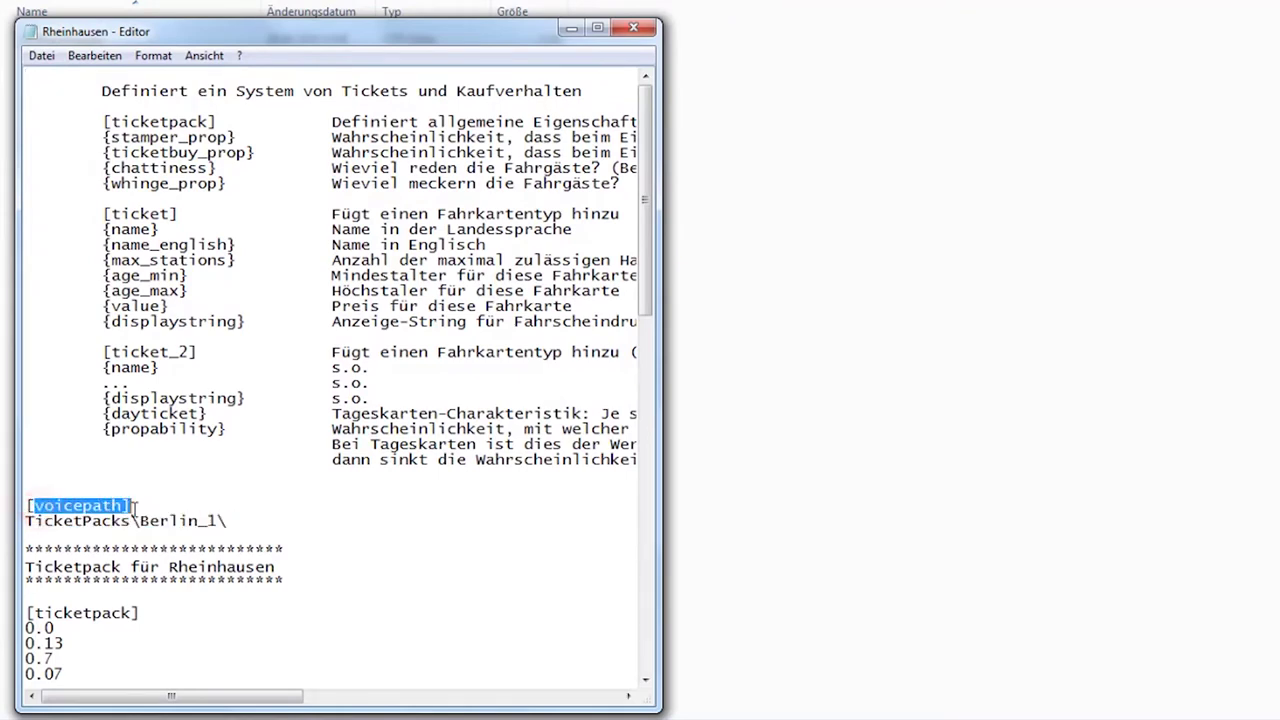
left_click_drag(168, 568, 287, 568)
left_click(287, 568)
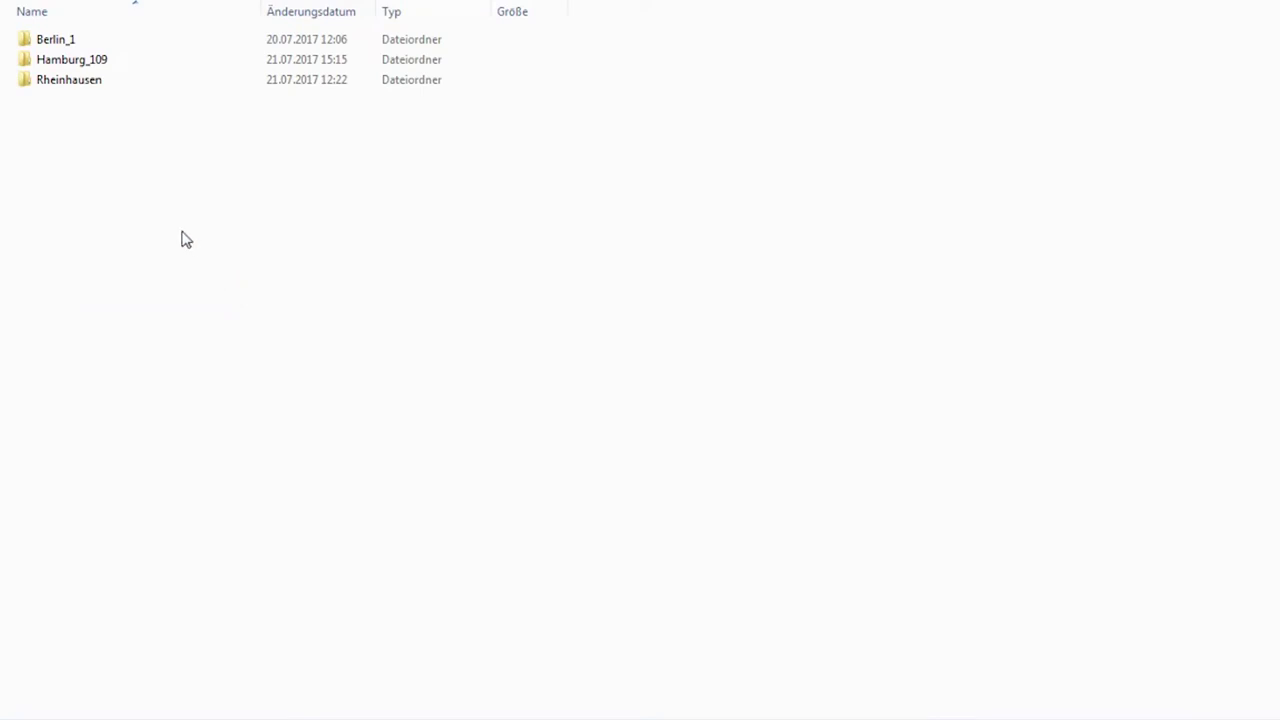
Play the Ticket_2_1 sound from AddOn_DLP-Vol-3_Frau_1 in the Hamburg_109 ticket pack, and return to the ticket pack folder
double_click(104, 60)
double_click(104, 60)
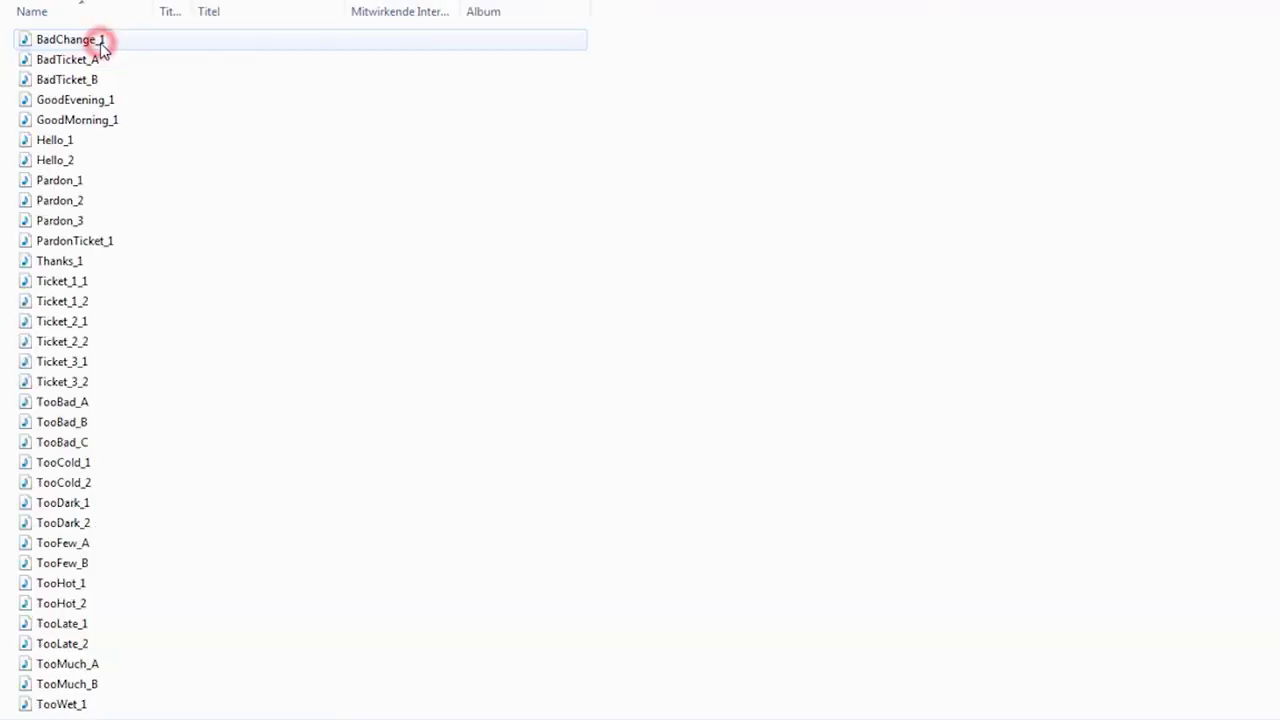
double_click(133, 326)
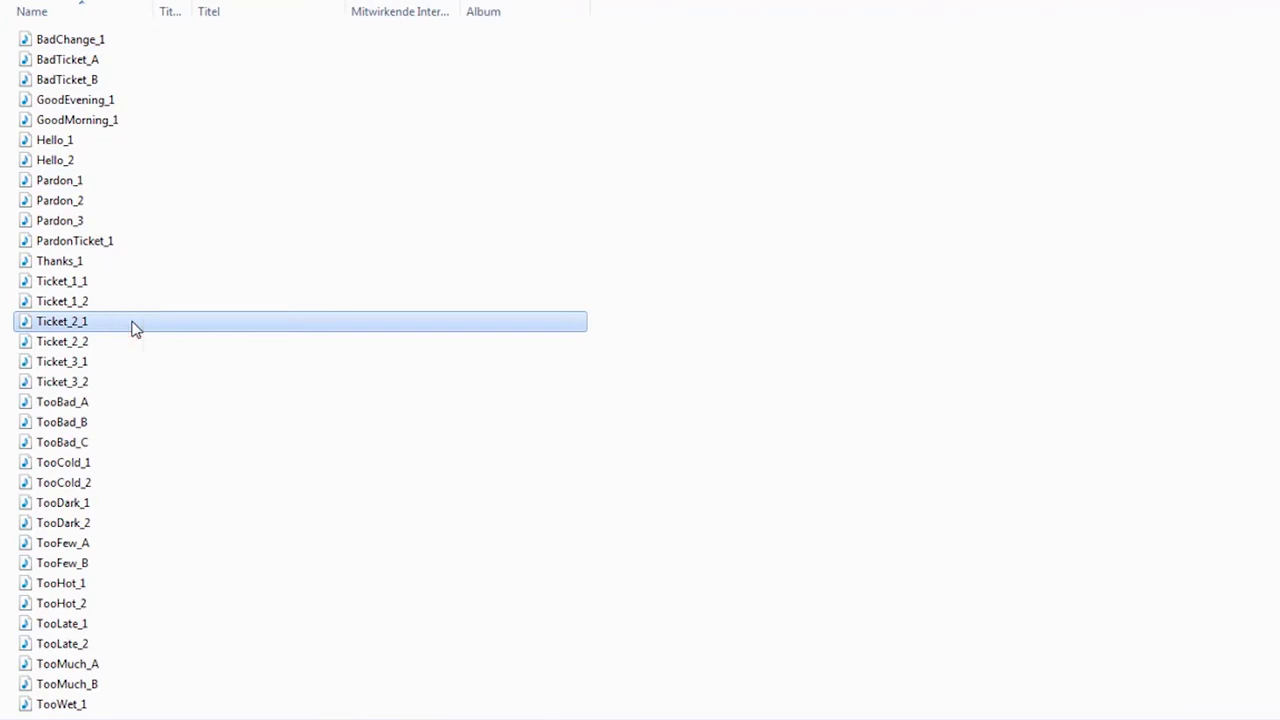
left_click(1017, 45)
key("BackSpace")
Play the Ticket_2_1 sound from the F1 folder of the Hamburg_109 ticket pack for comparison
left_click(780, 329)
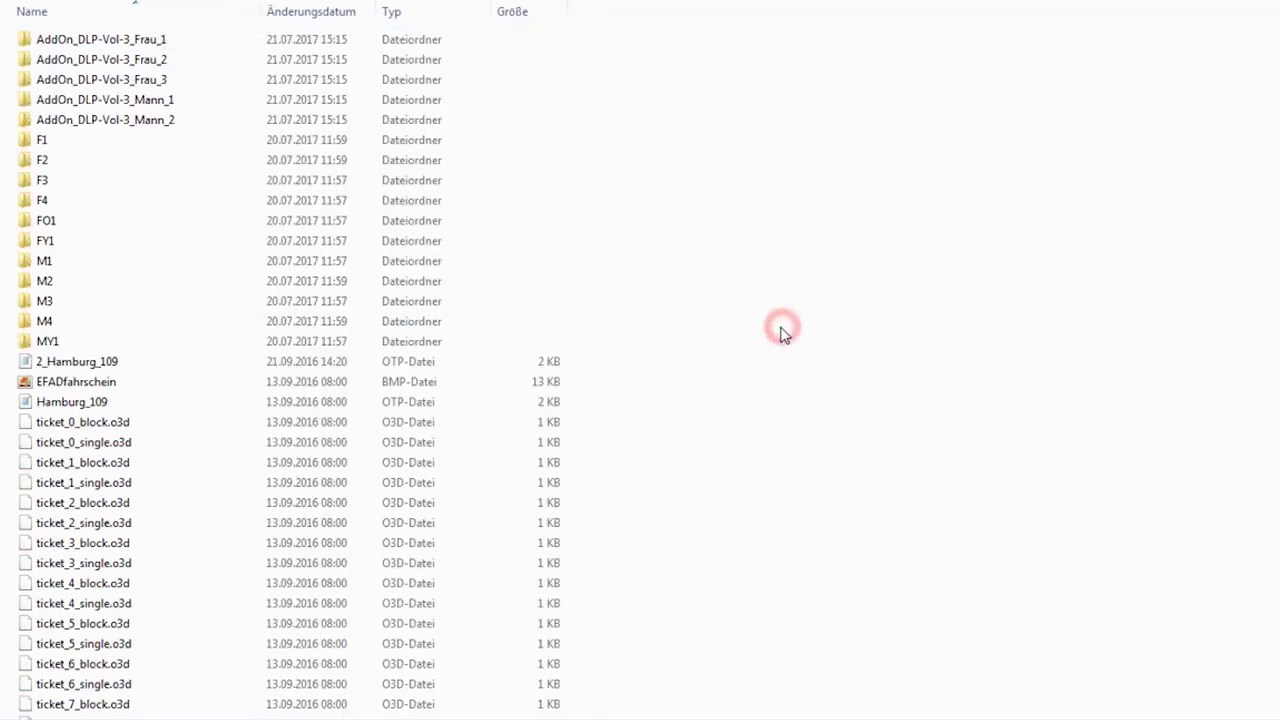
double_click(86, 141)
double_click(118, 361)
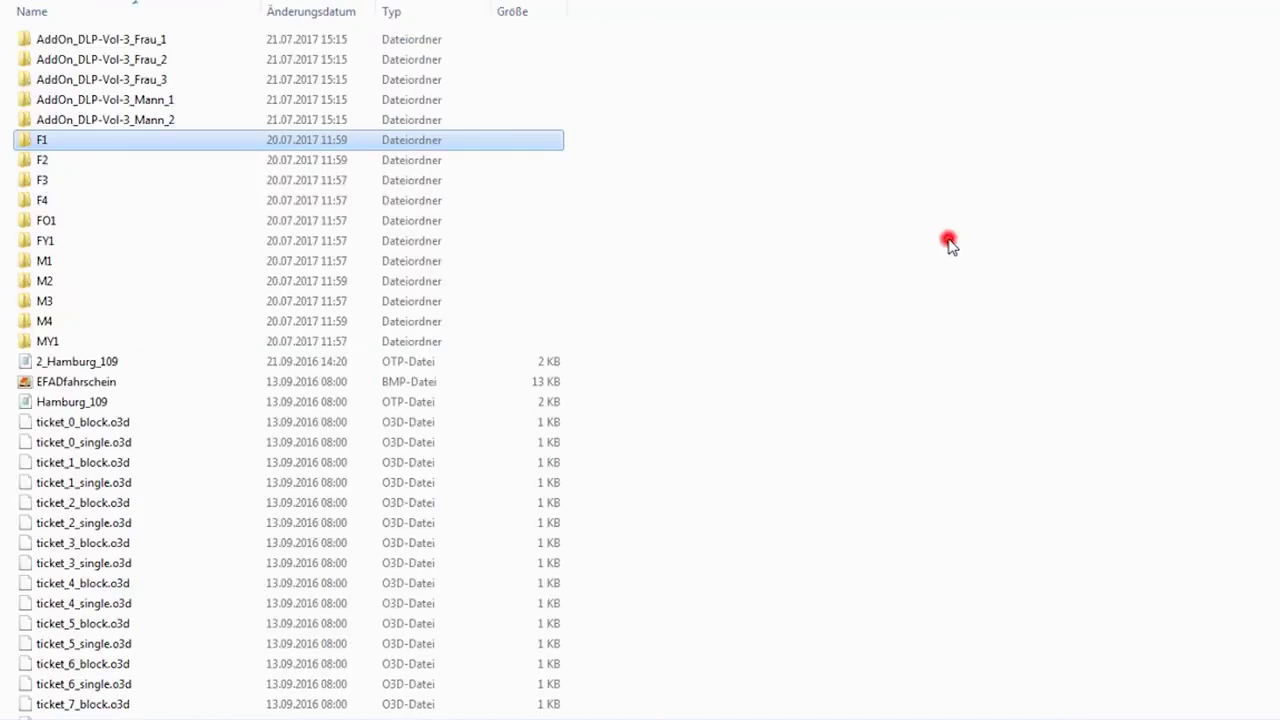
Copy the sounds Ticket_1_1 through Ticket_4_2 from the F1 folder into AddOn_DLP-Vol-3_Frau_1, replacing all same-named files
left_click(948, 243)
double_click(73, 150)
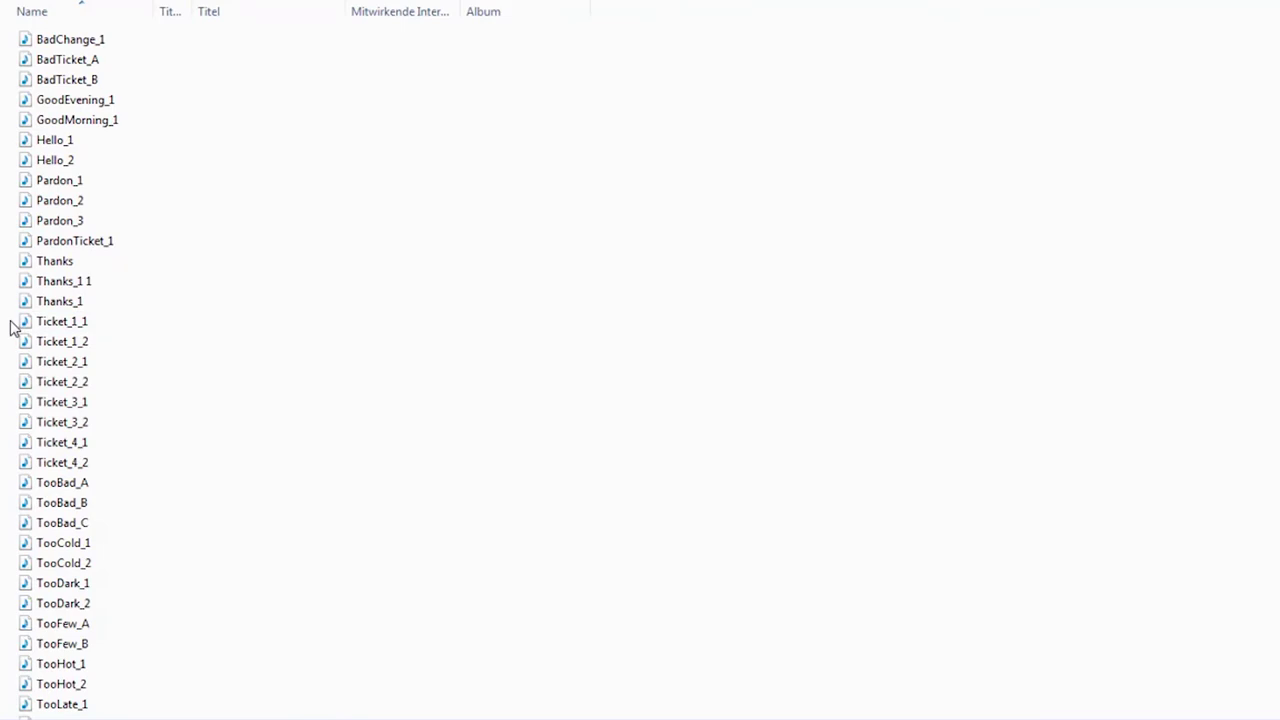
left_click_drag(12, 316, 82, 467)
right_click(83, 468)
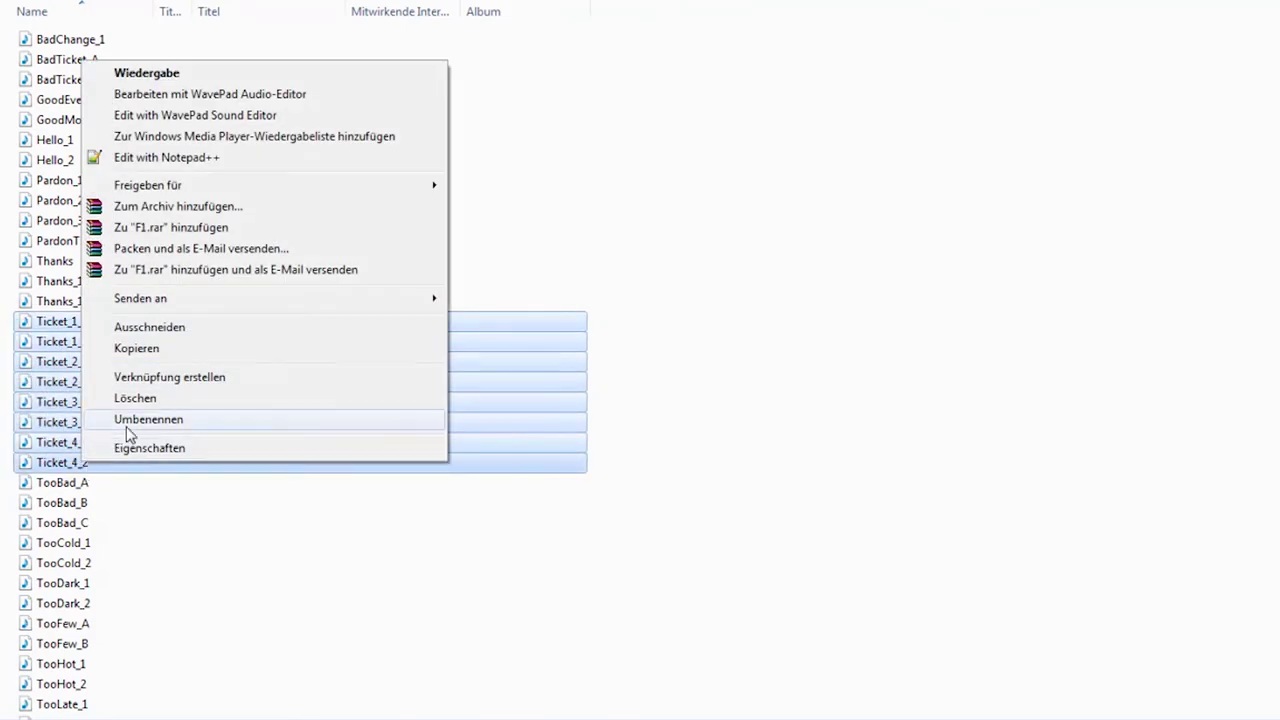
left_click(146, 349)
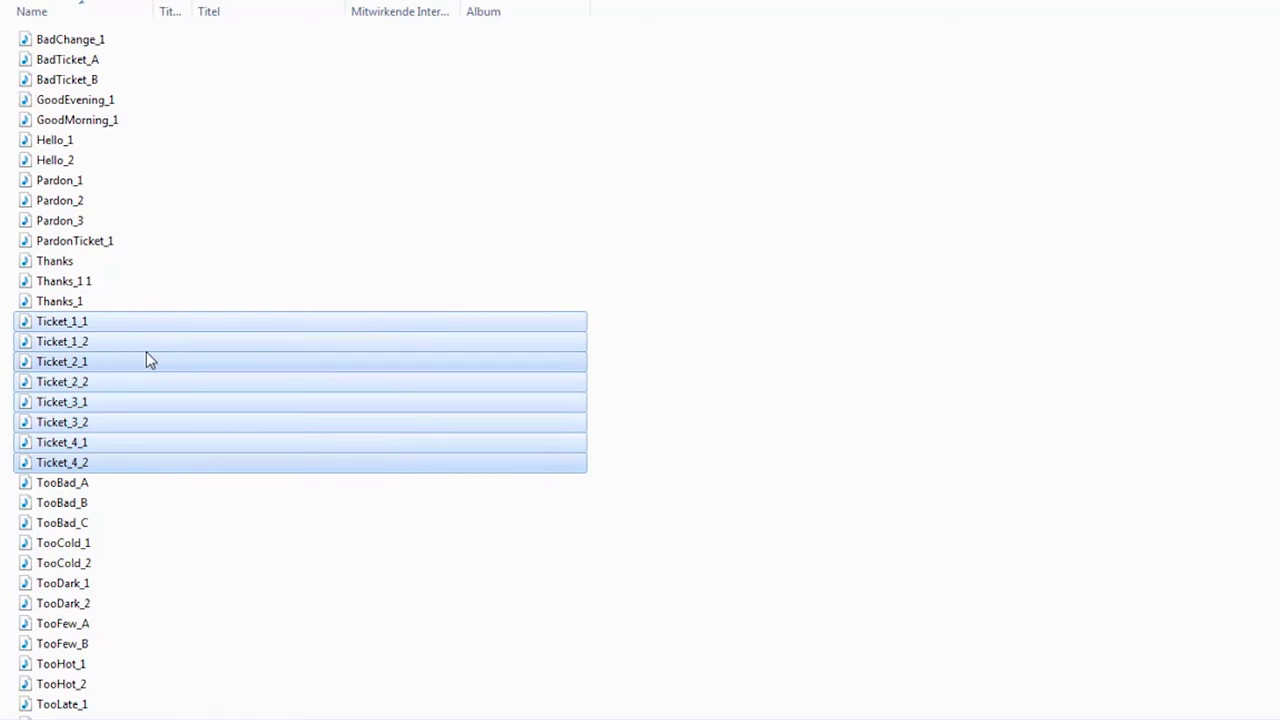
key("BackSpace")
double_click(105, 40)
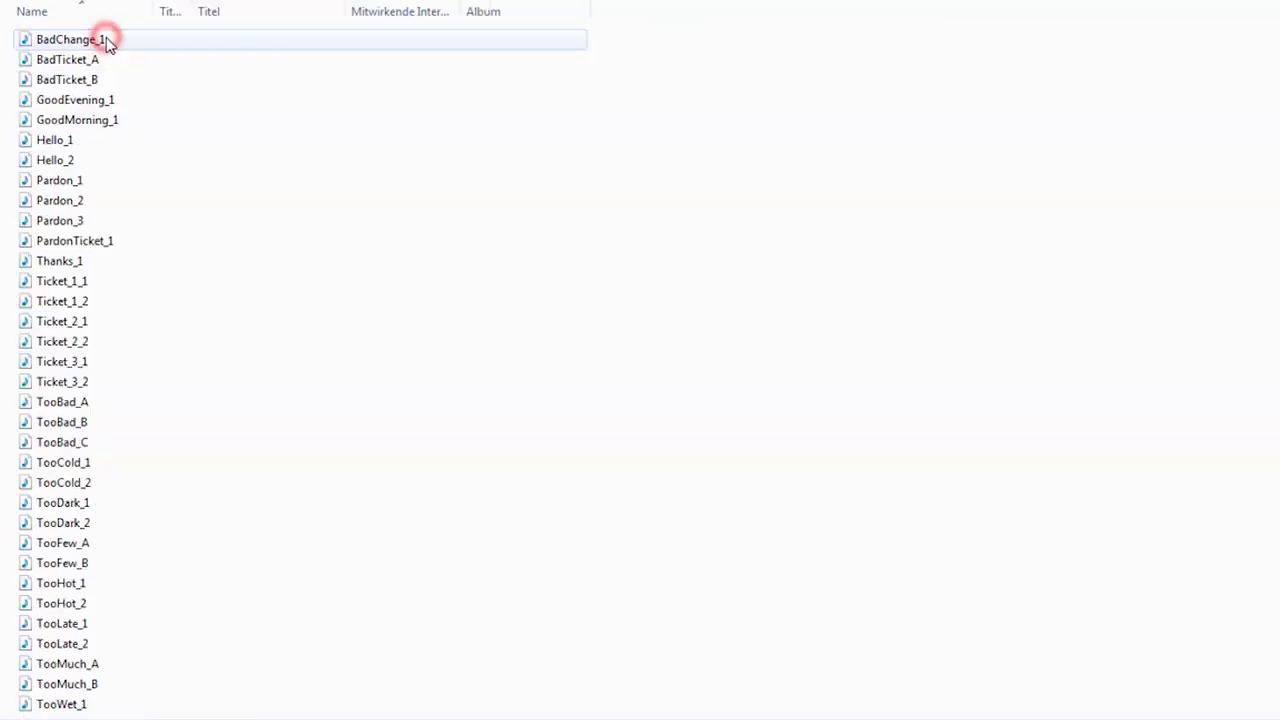
right_click(644, 213)
left_click(691, 376)
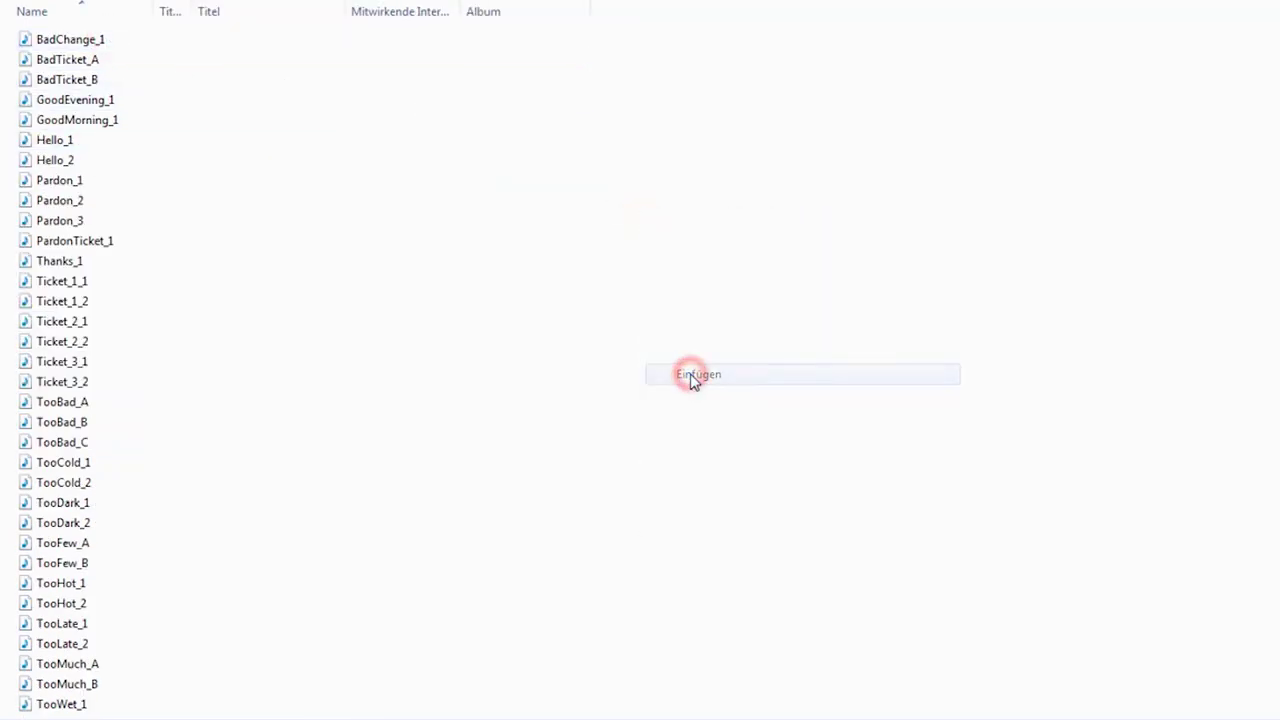
left_click(540, 525)
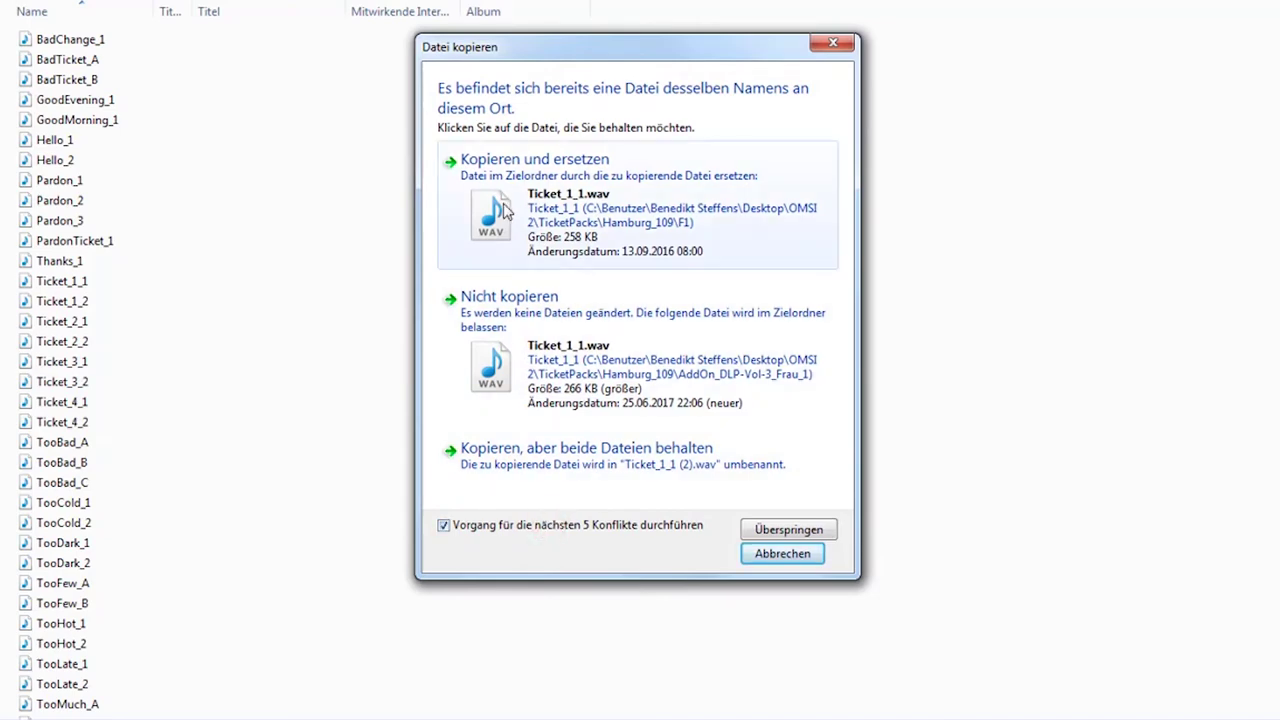
left_click(505, 203)
left_click(757, 290)
key("BackSpace")
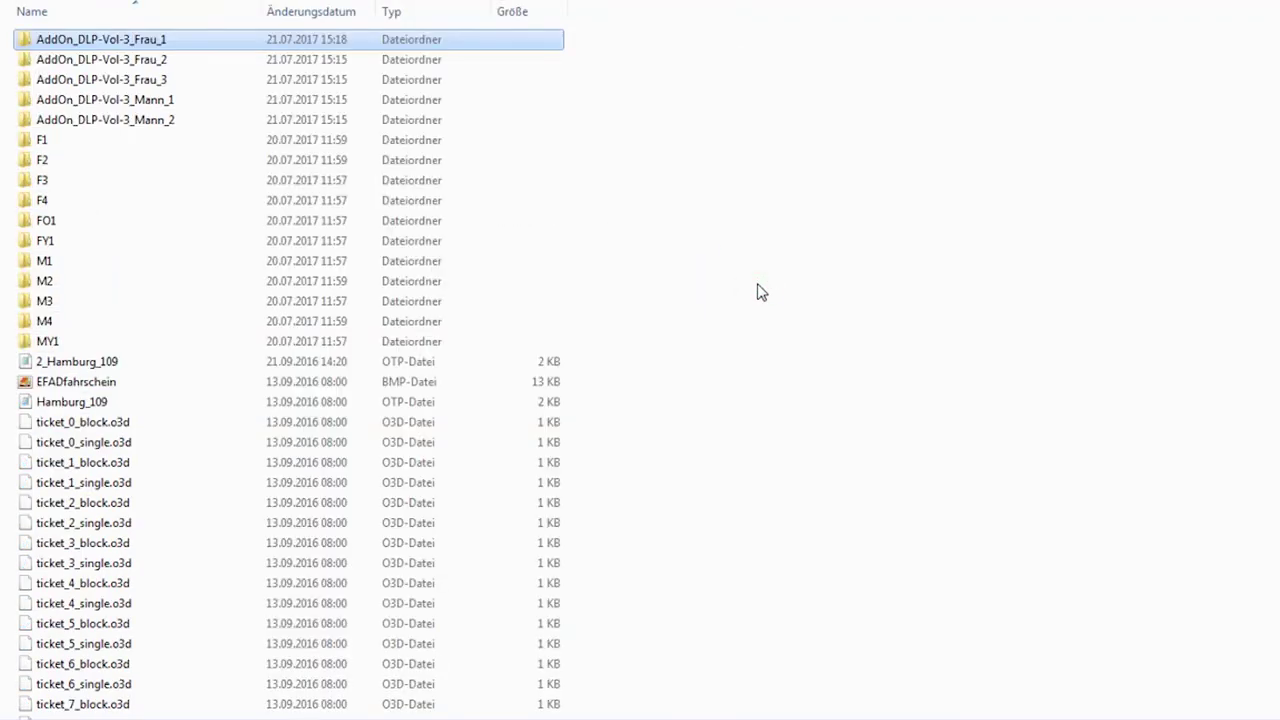
Copy the sounds Ticket_1_1 through Ticket_4_2 from the F2 folder into AddOn_DLP-Vol-3_Frau_2, replacing all same-named files
double_click(60, 170)
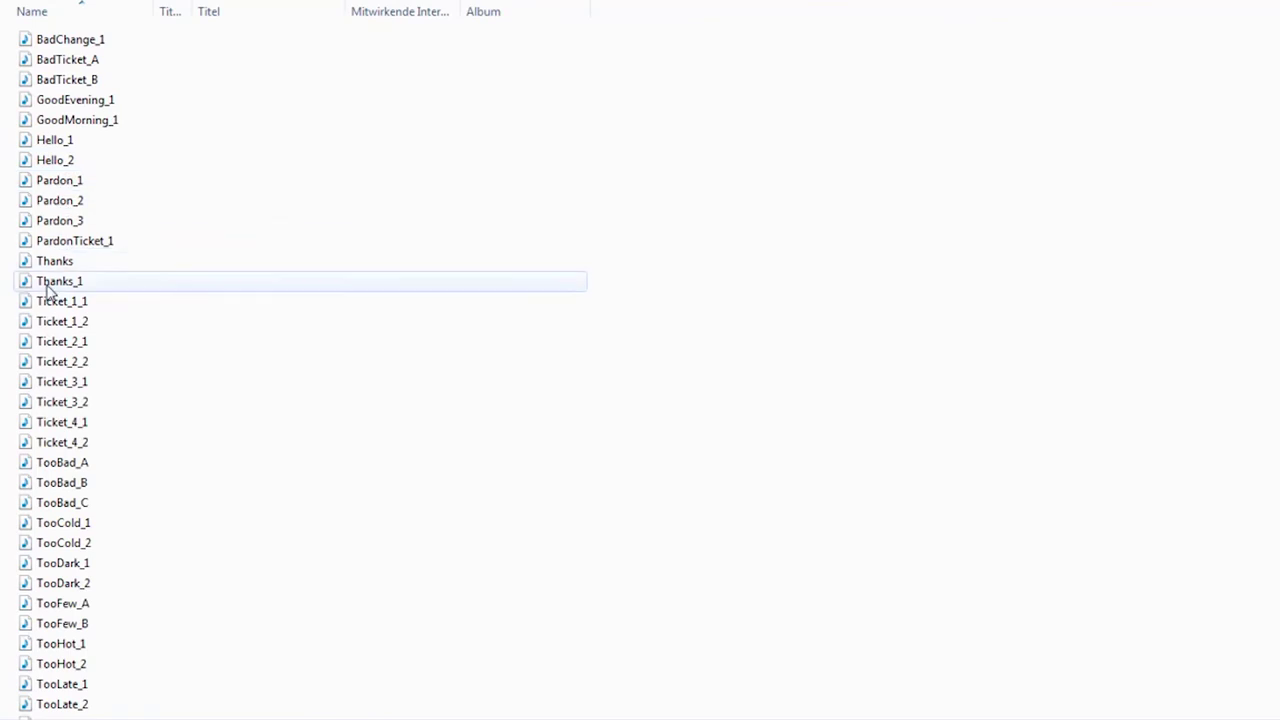
left_click_drag(11, 297, 88, 443)
right_click(88, 442)
left_click(144, 330)
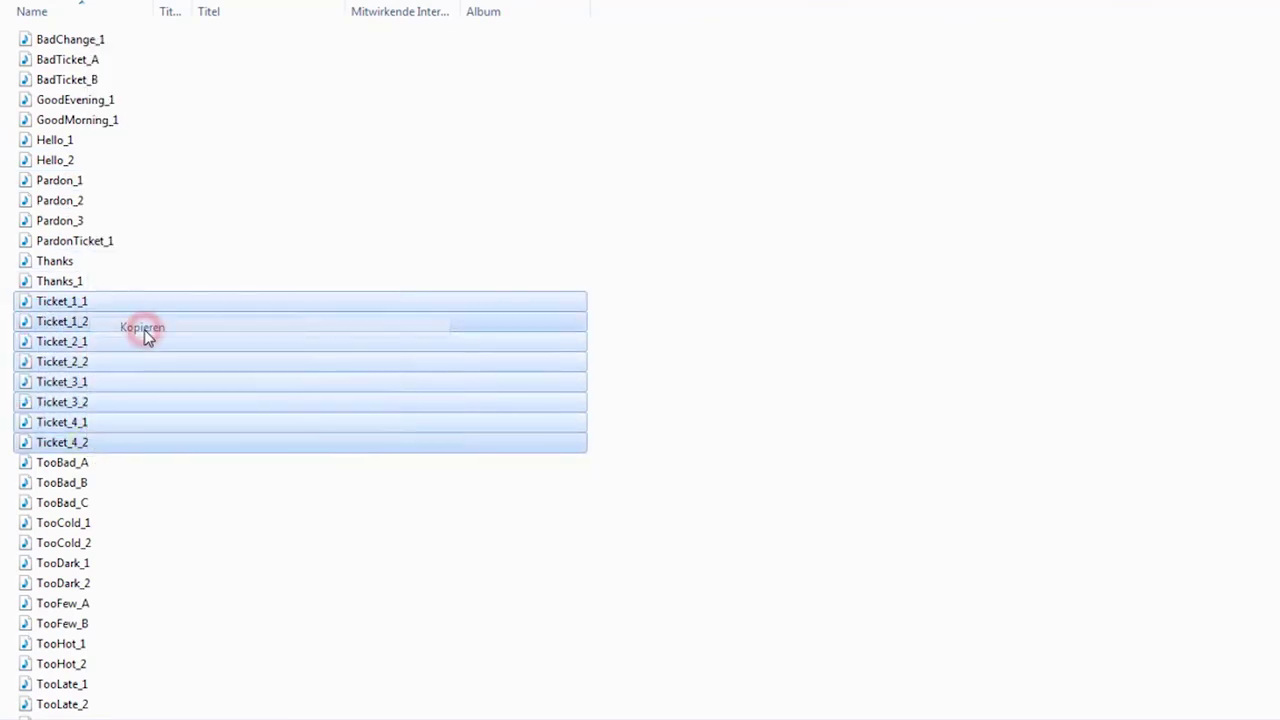
key("BackSpace")
left_click(92, 62)
double_click(92, 62)
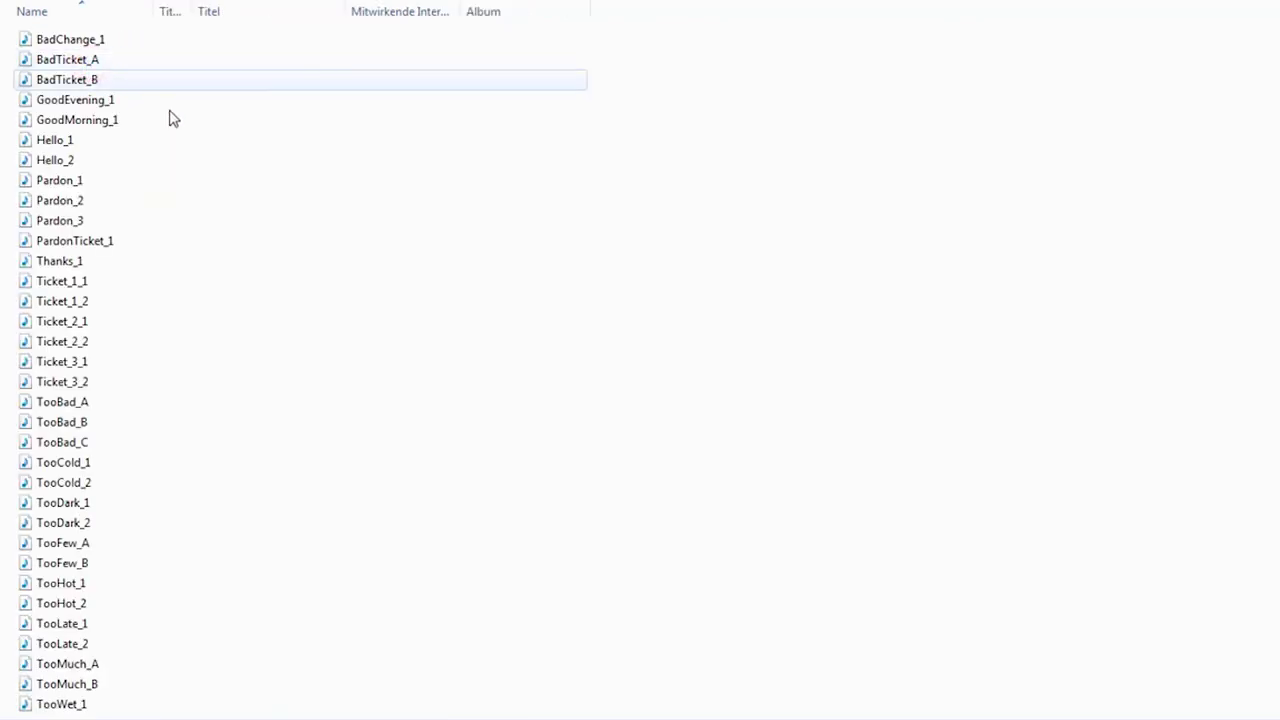
right_click(646, 291)
left_click(697, 450)
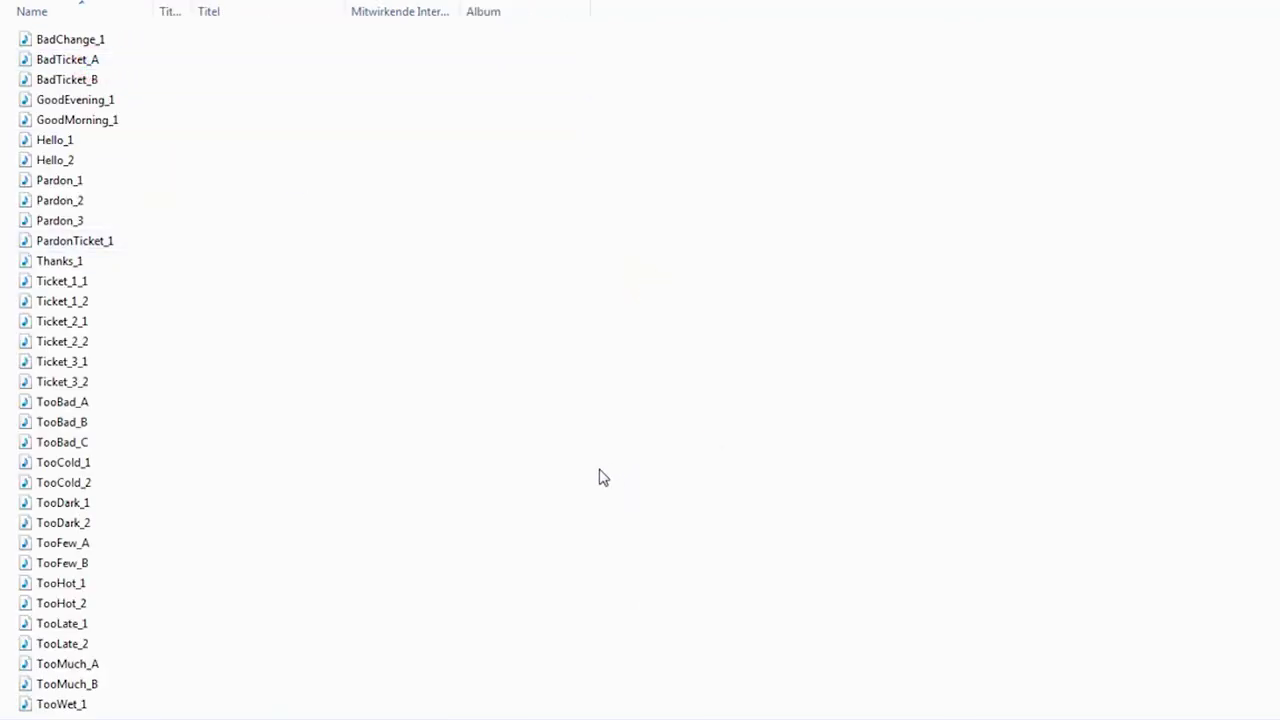
left_click(520, 524)
left_click(527, 222)
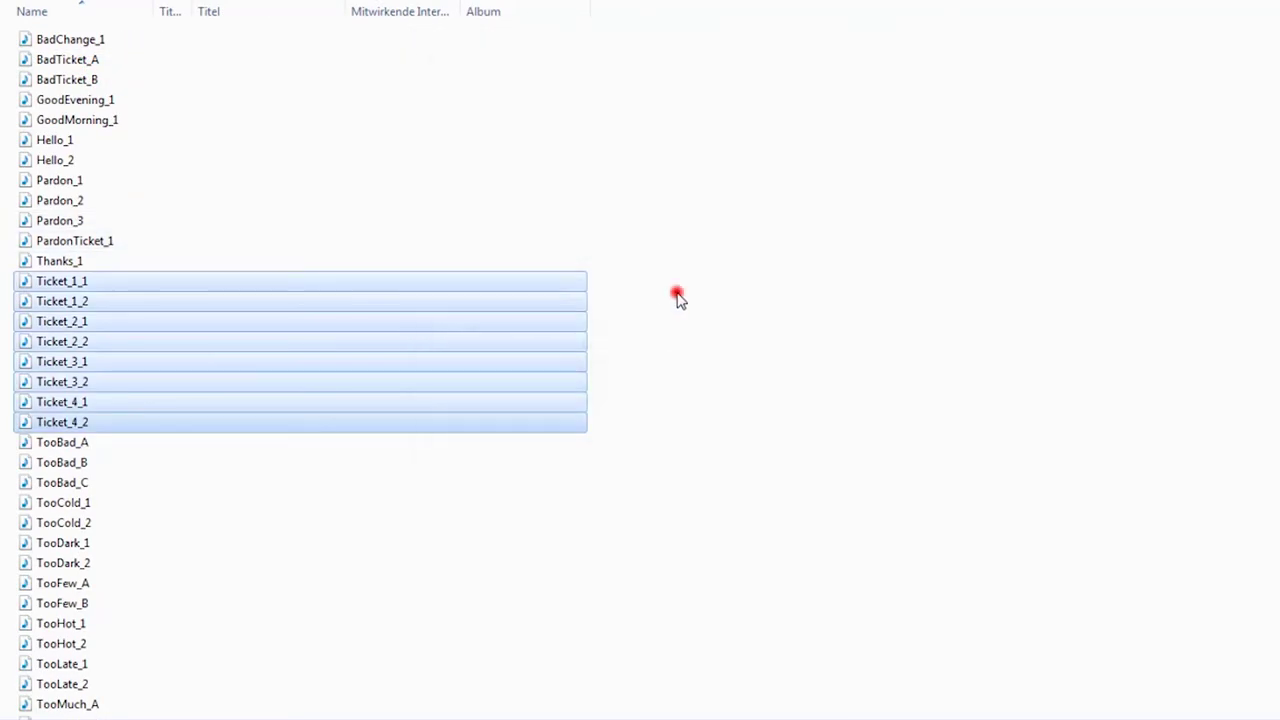
key("BackSpace")
Copy the sounds Ticket_1_1 through Ticket_4_2 from the F3 folder into AddOn_DLP-Vol-3_Frau_3, replacing all same-named files
double_click(107, 186)
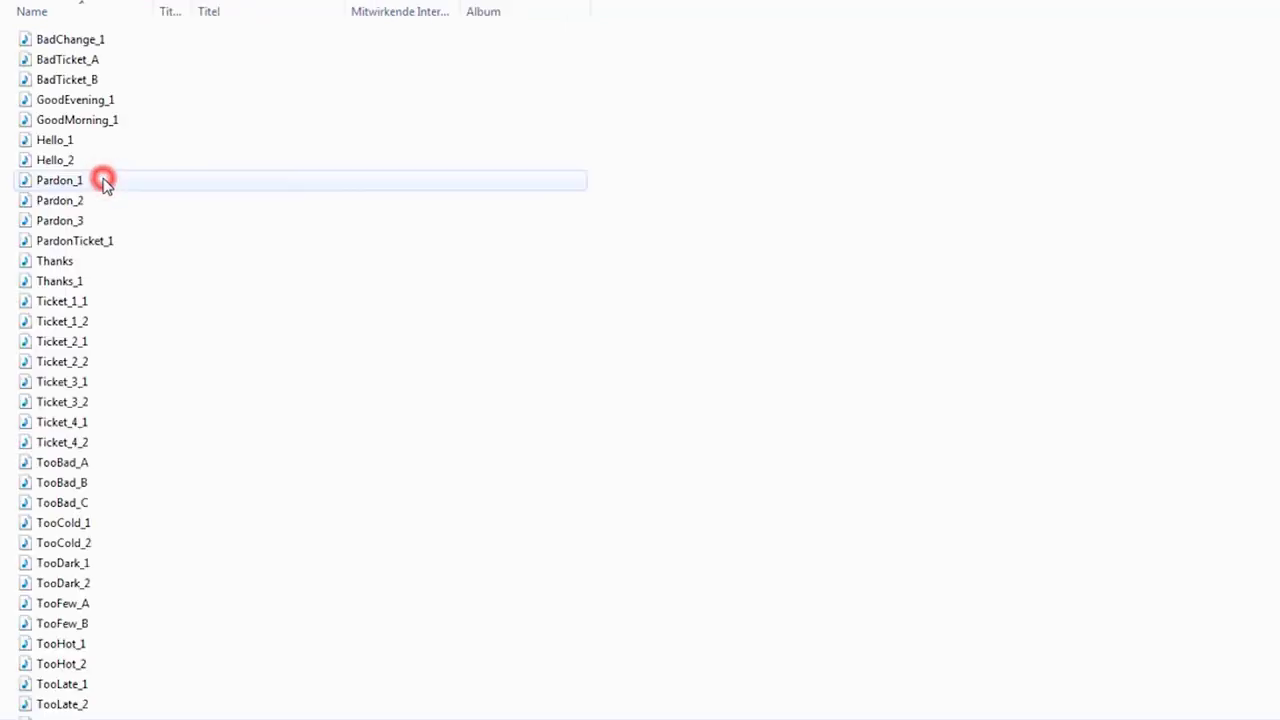
left_click(6, 300)
left_click_drag(28, 328, 82, 442)
right_click(82, 440)
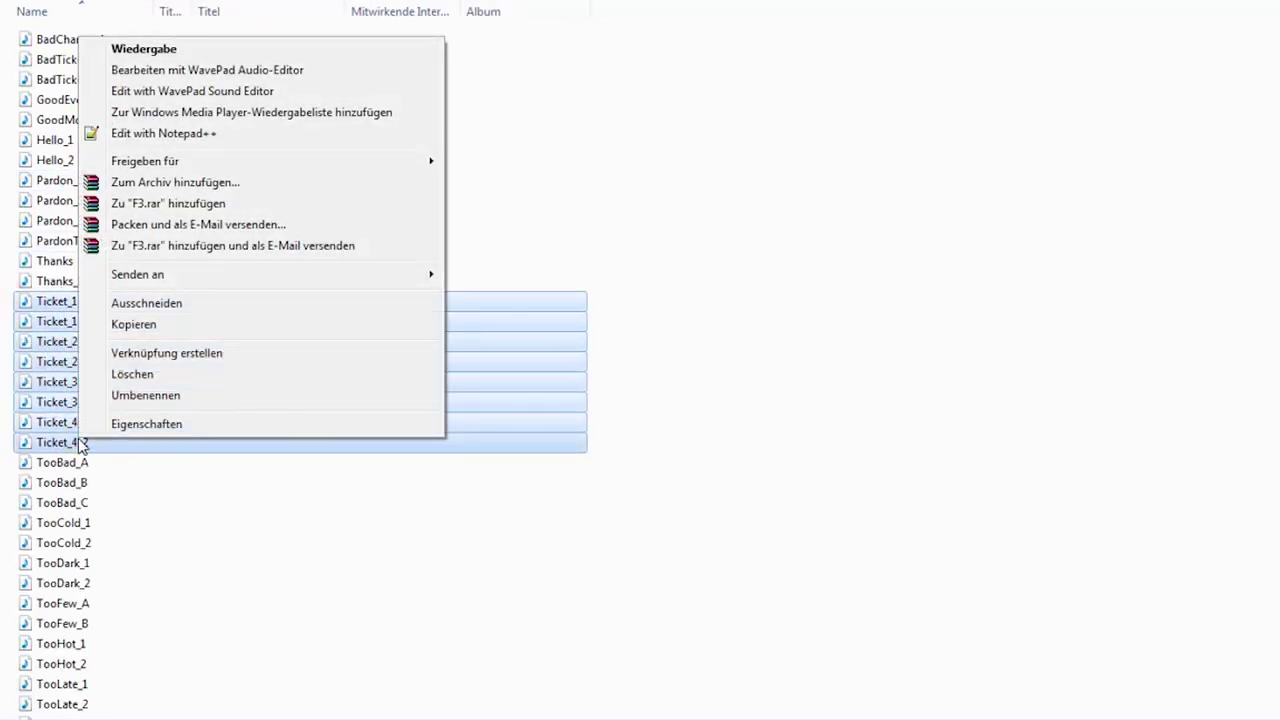
left_click(118, 327)
key("BackSpace")
double_click(83, 86)
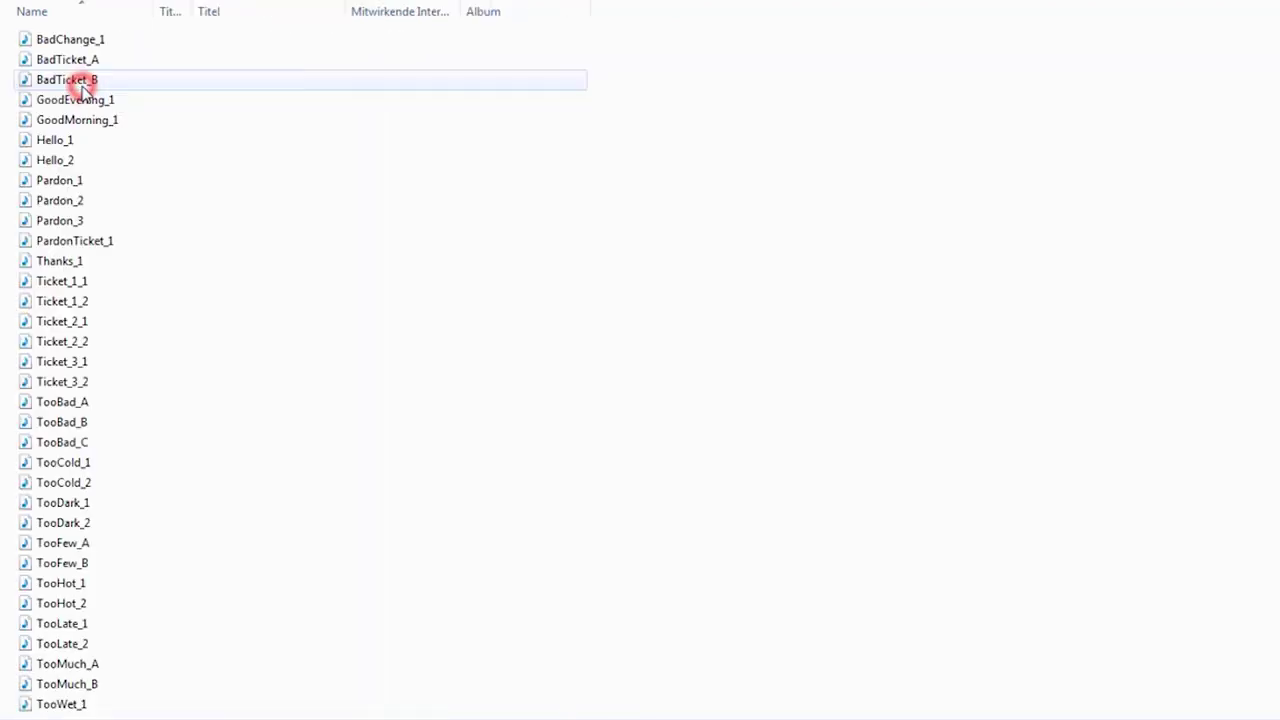
right_click(603, 243)
left_click(642, 402)
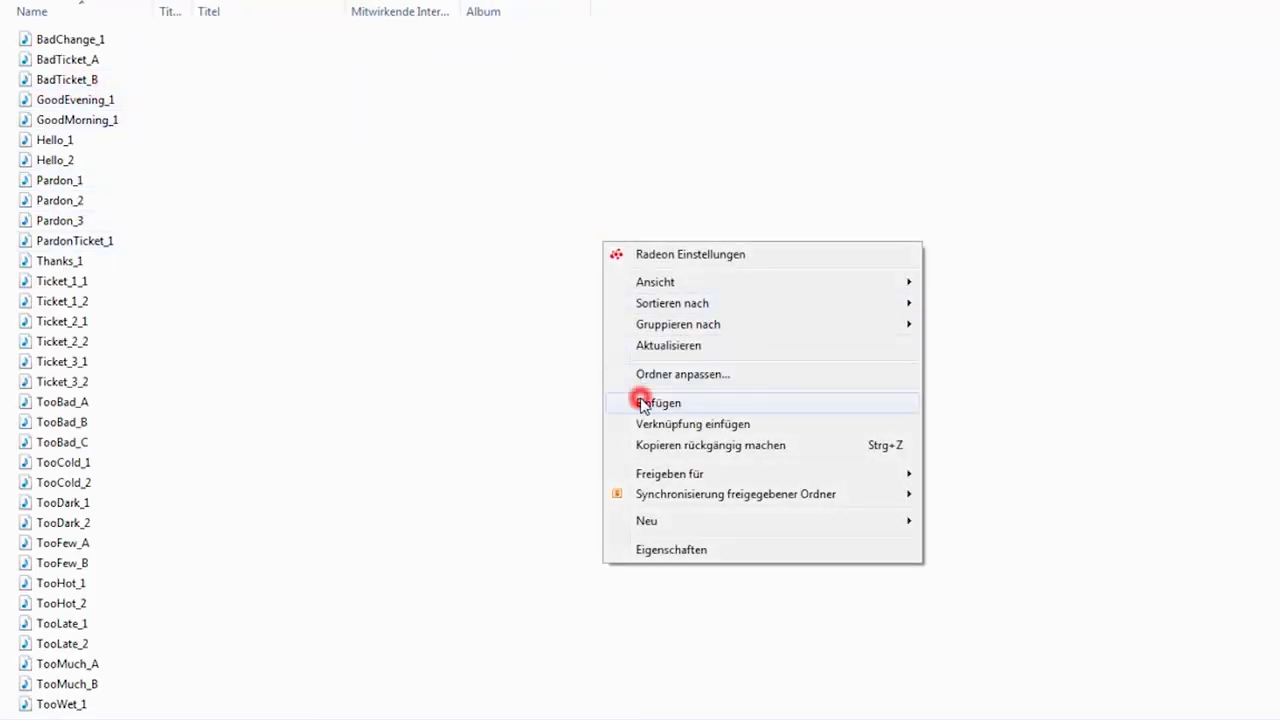
left_click(505, 530)
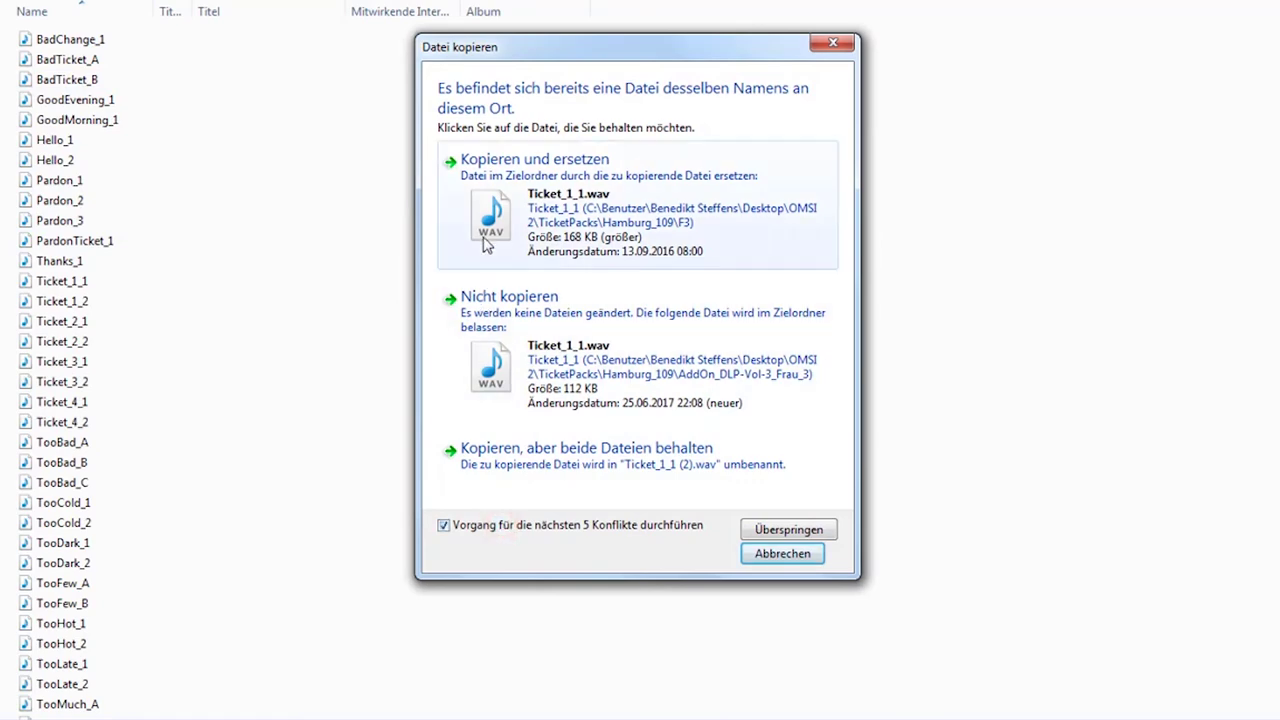
left_click(483, 237)
key("BackSpace")
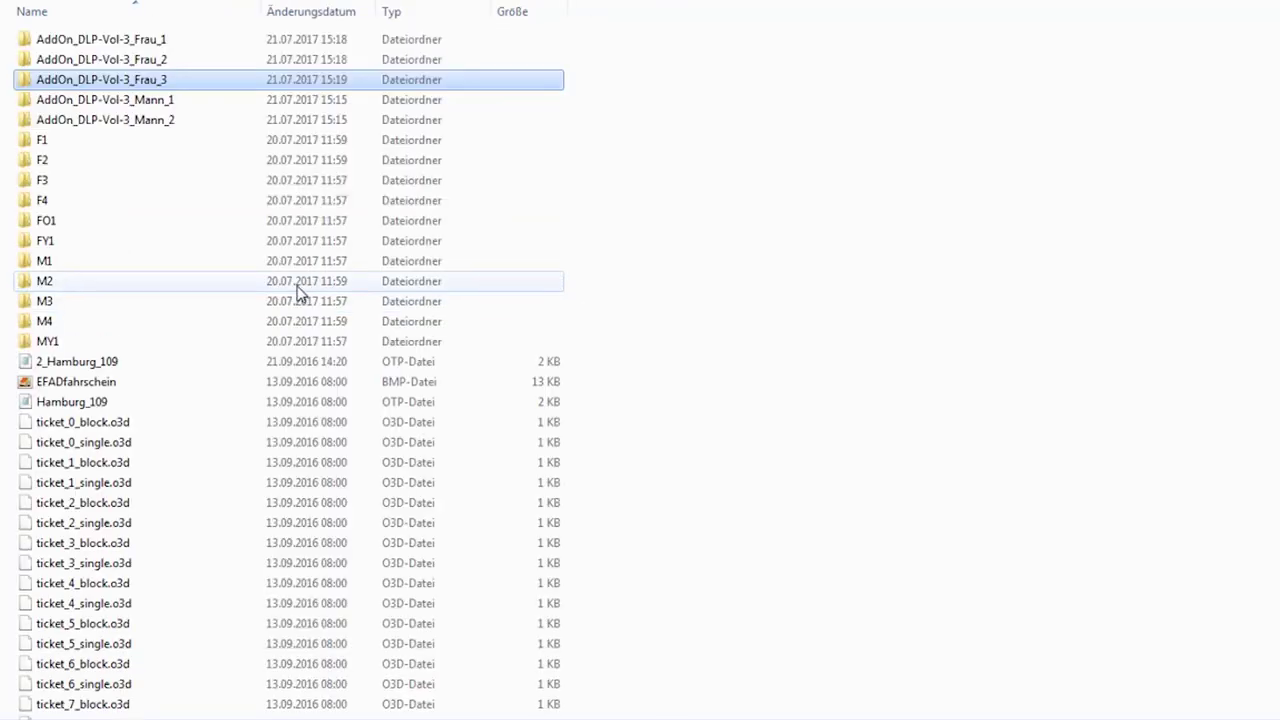
Copy the sounds Ticket_1_1 through Ticket_4_2 from the M1 folder into AddOn_DLP-Vol-3_Mann_1, replacing all same-named files
double_click(89, 260)
left_click_drag(13, 308, 86, 443)
right_click(86, 443)
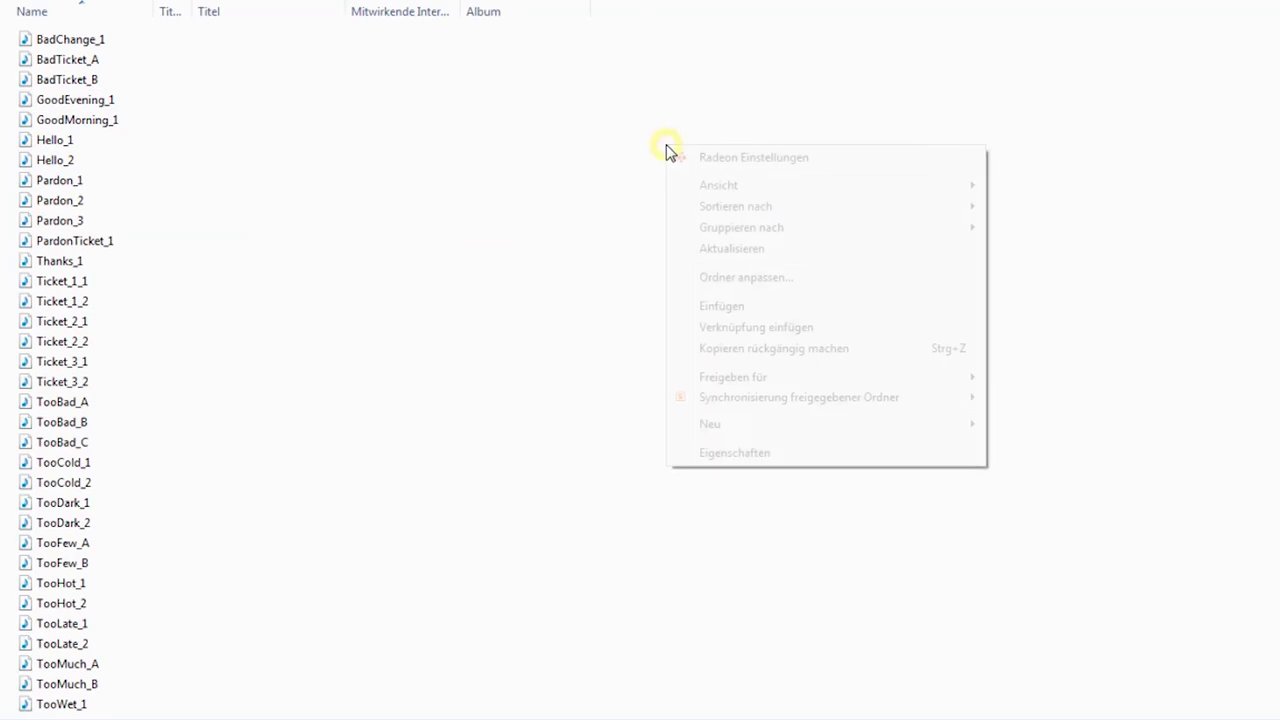
left_click(717, 308)
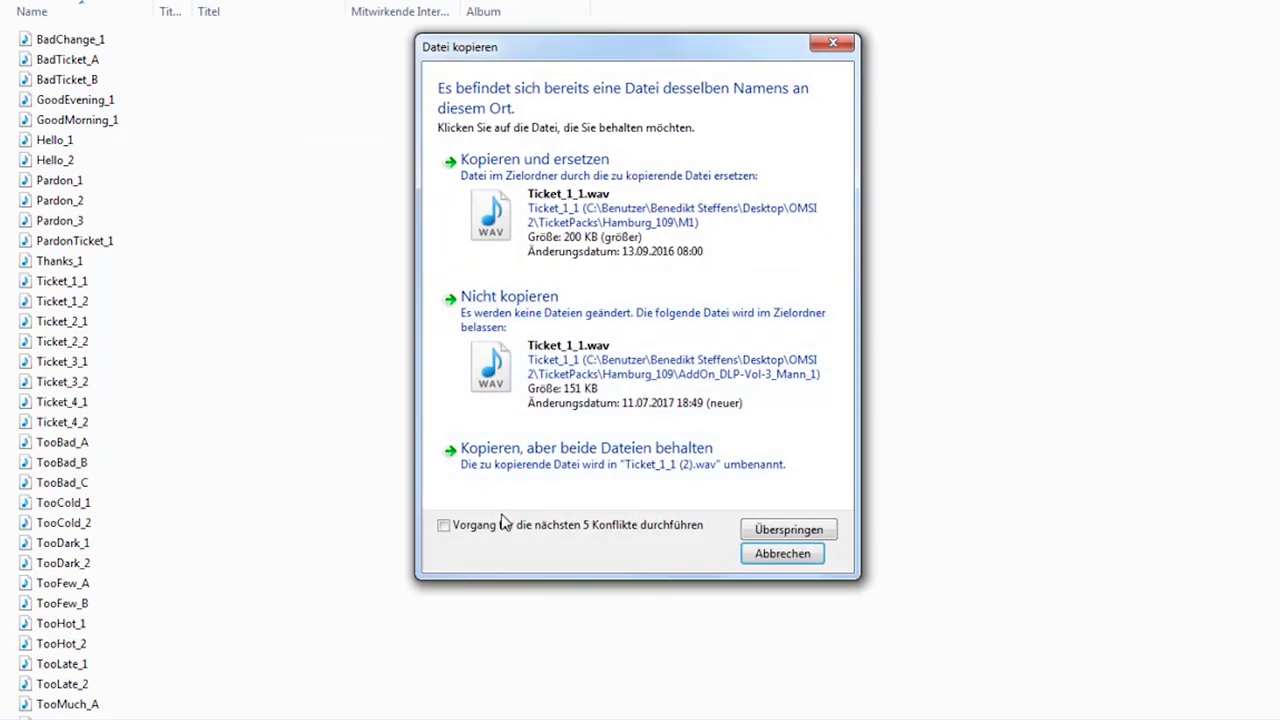
left_click(534, 160)
key("BackSpace")
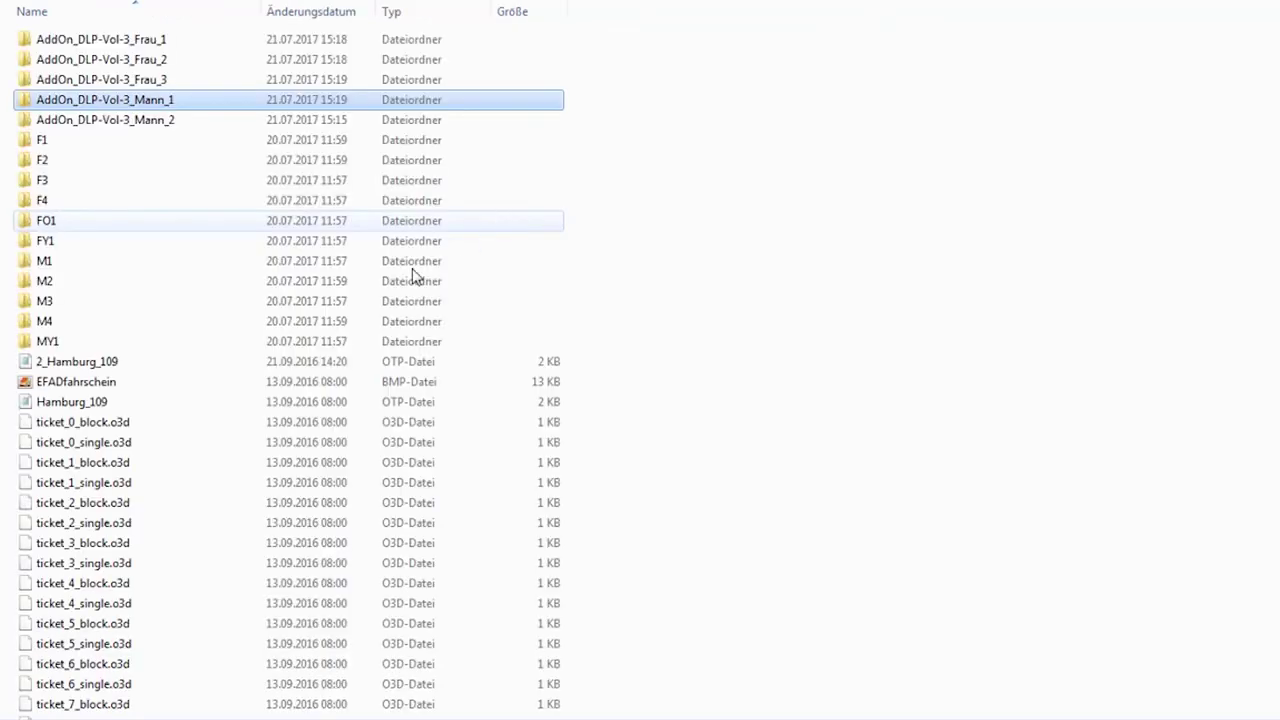
Copy the sounds Ticket_1_1 through Ticket_4_2 from the M2 folder into AddOn_DLP-Vol-3_Mann_2
double_click(178, 286)
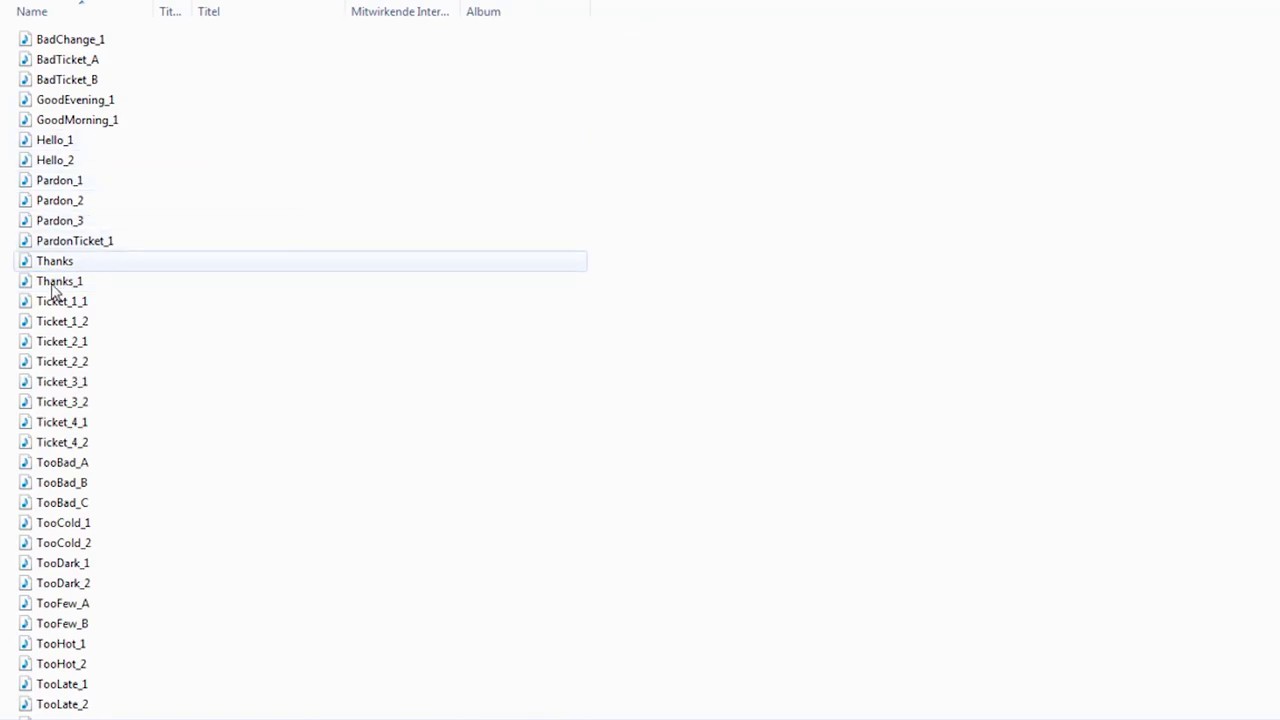
left_click_drag(10, 303, 89, 440)
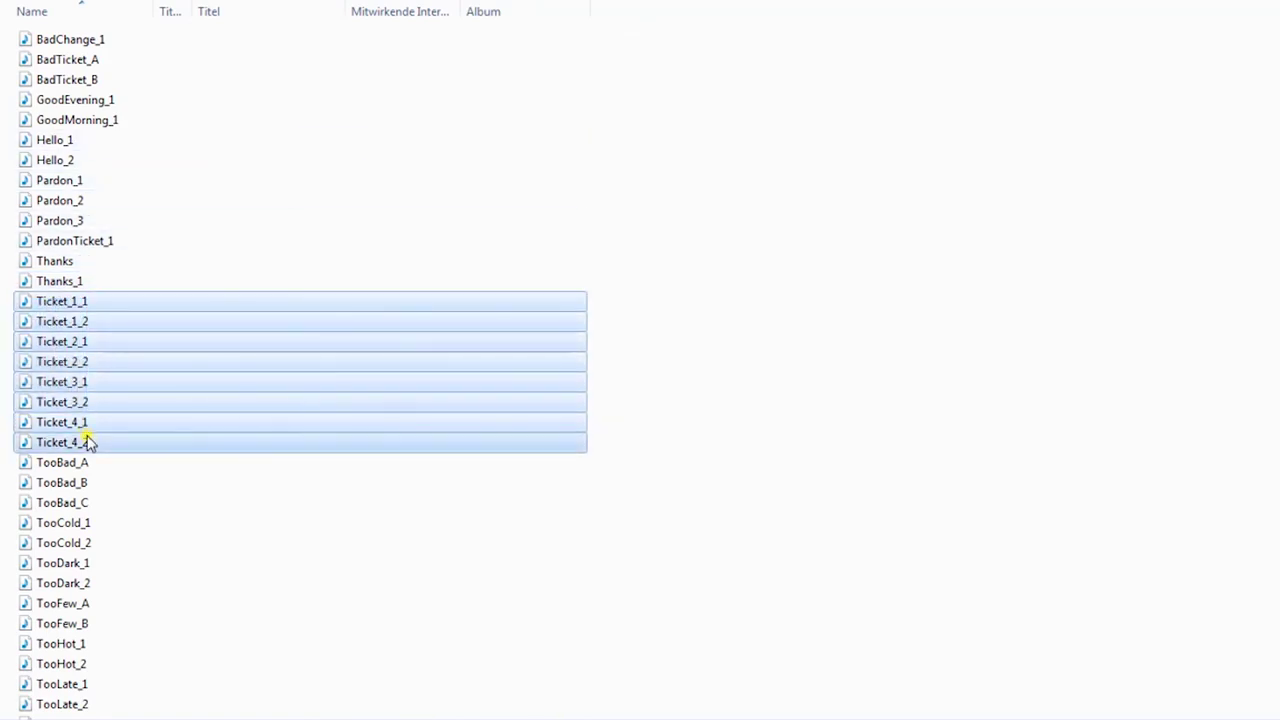
right_click(89, 438)
left_click(143, 321)
key("BackSpace")
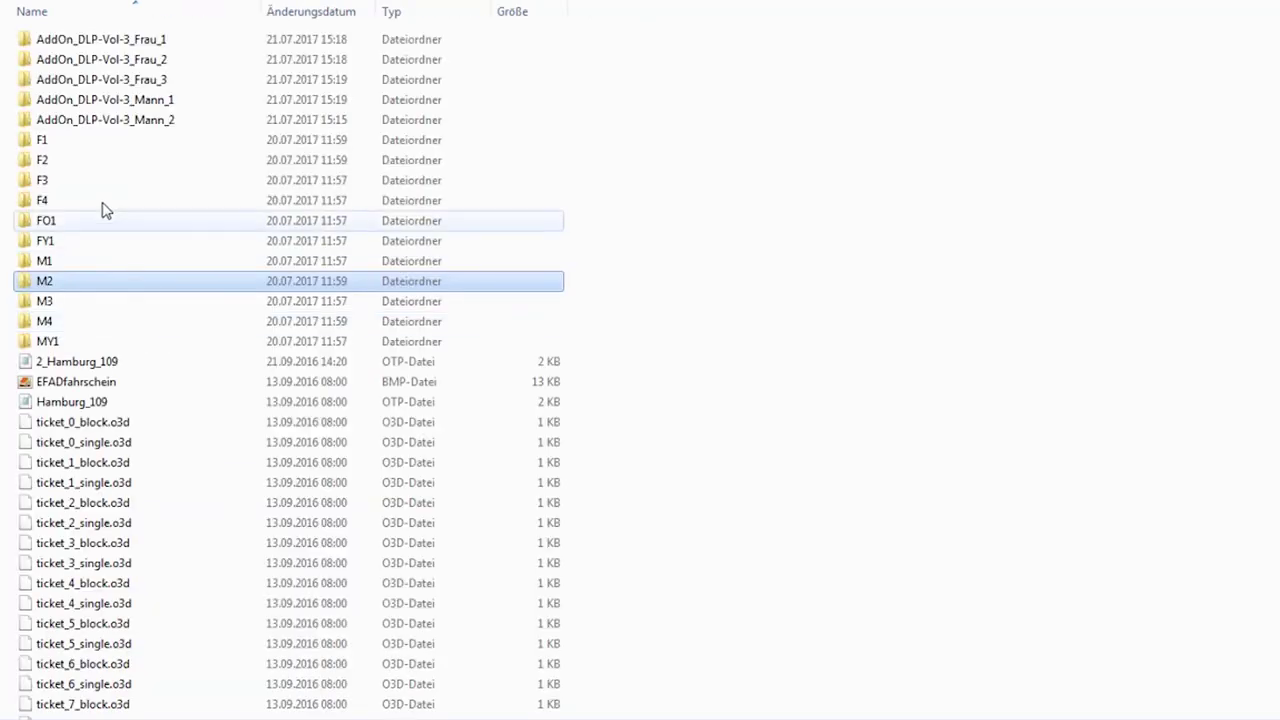
double_click(89, 135)
right_click(609, 196)
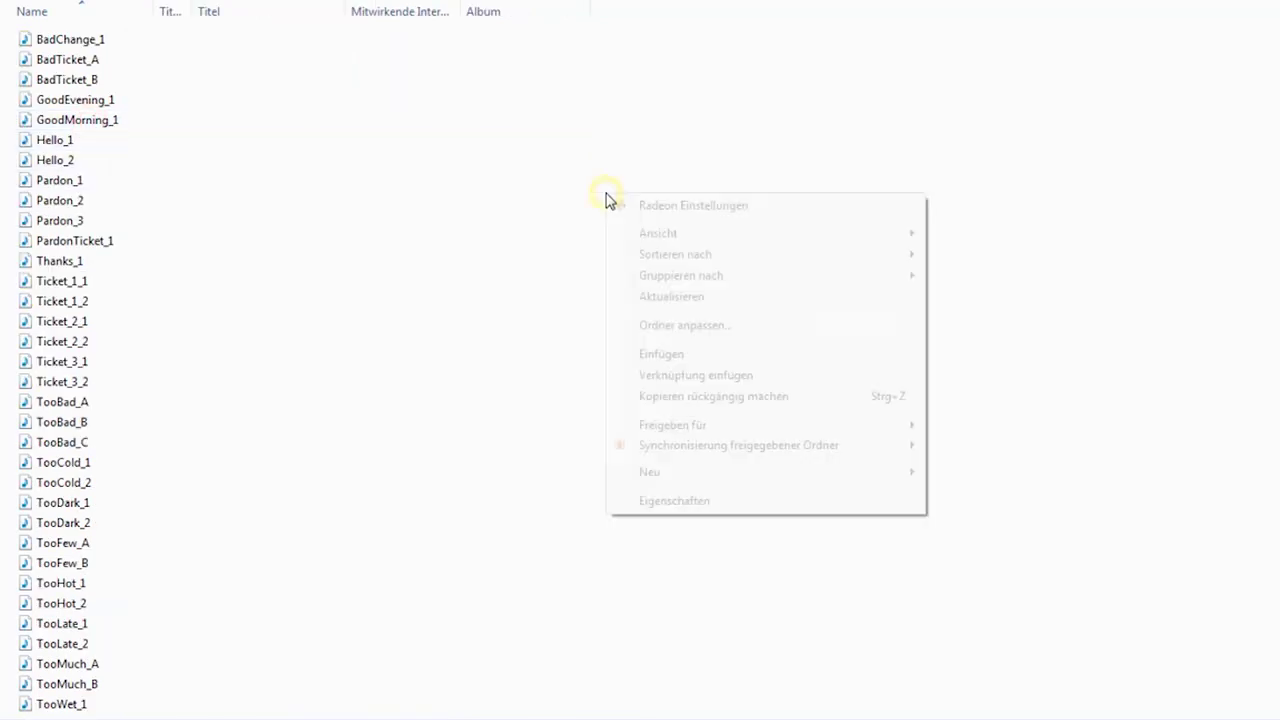
left_click(655, 355)
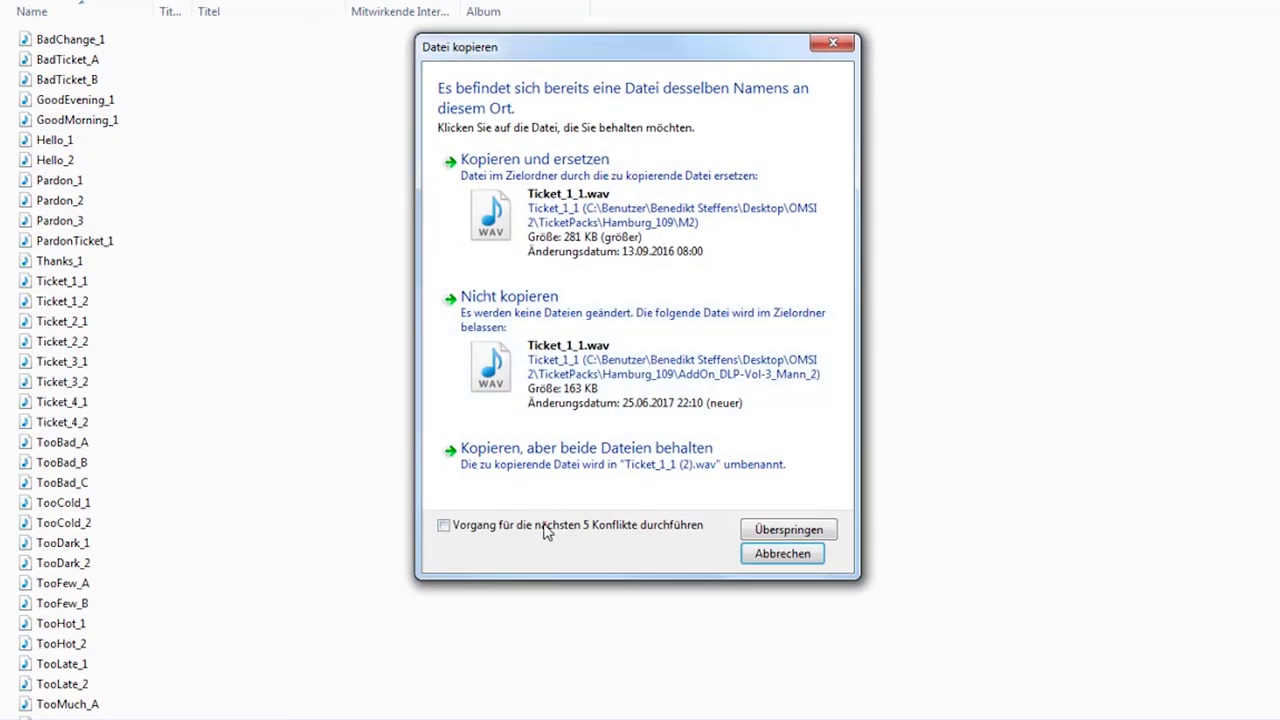